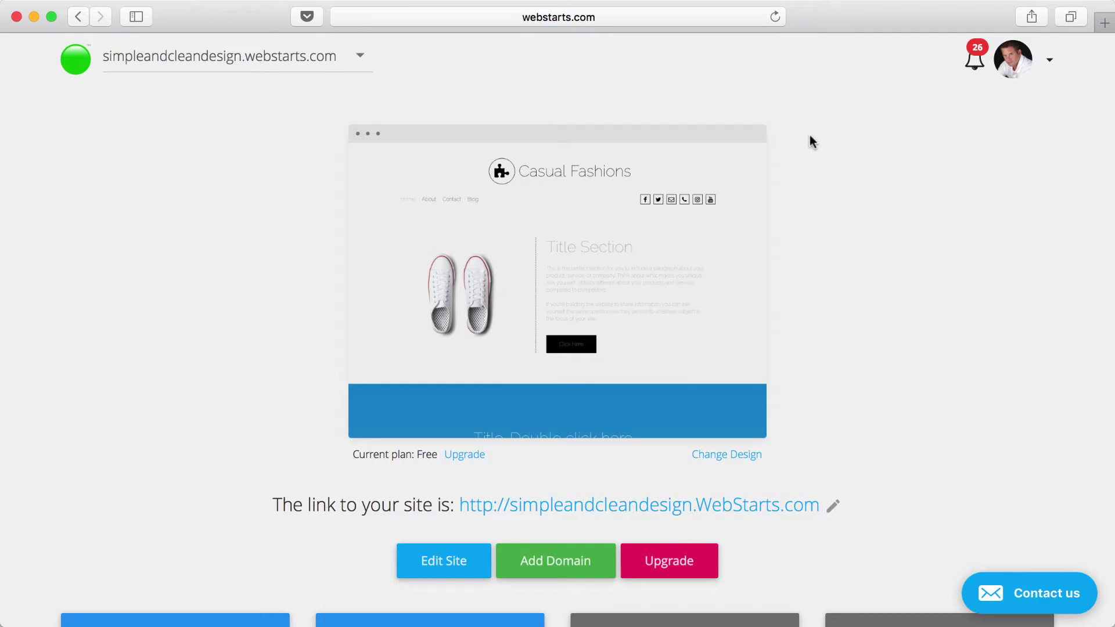
# Open the Casual Fashions site in the editor and stay on the Home page
pyautogui.click(556, 299)
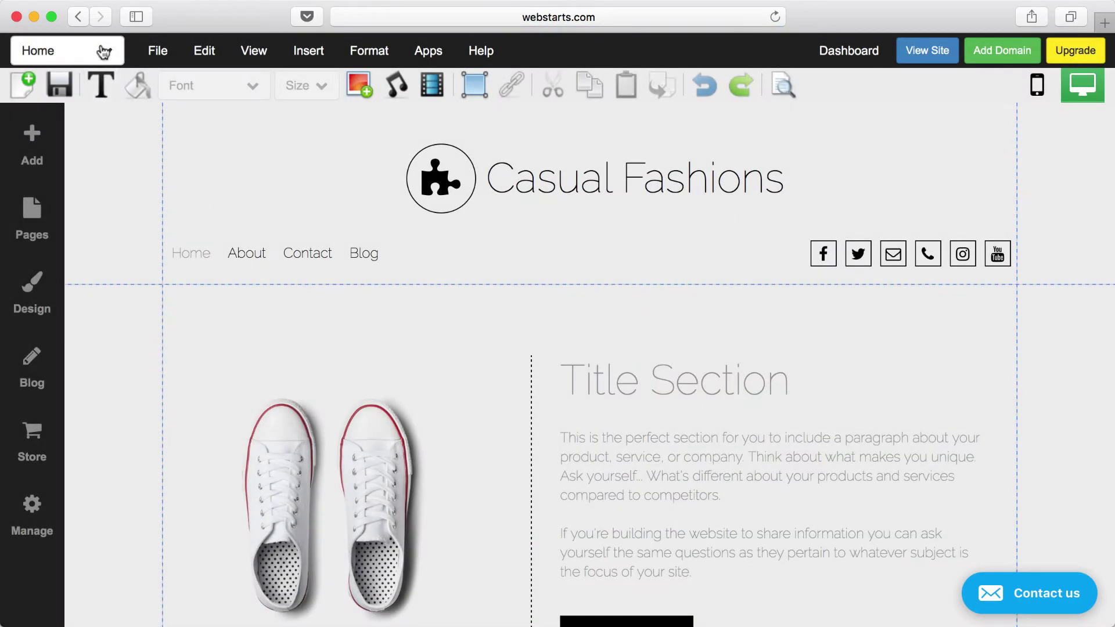
pyautogui.click(104, 51)
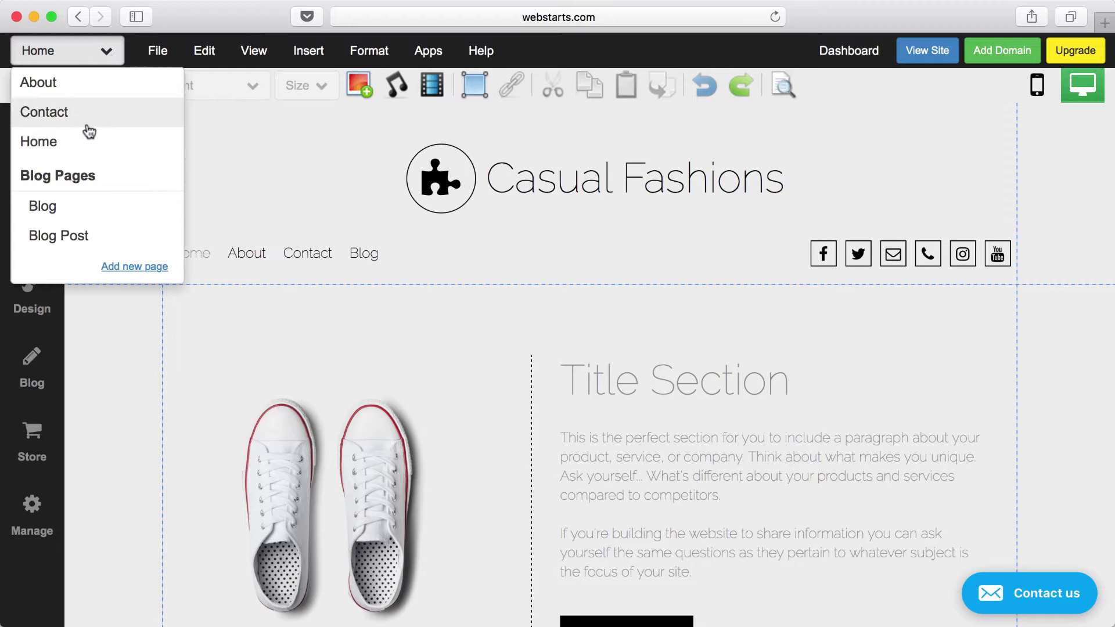
pyautogui.click(281, 170)
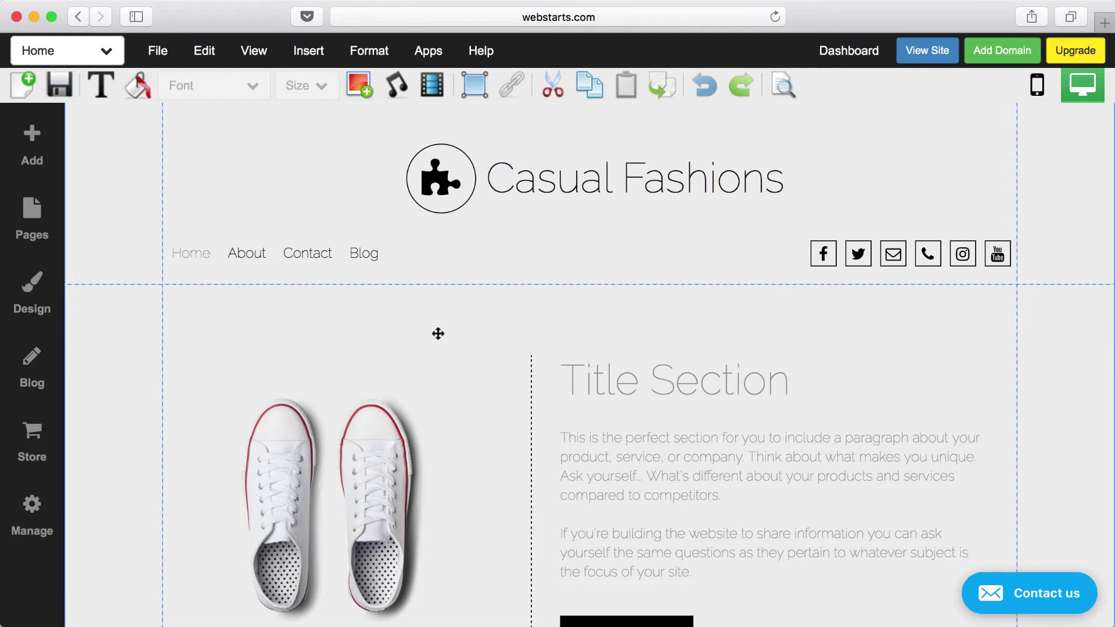
# Reposition the shoe image beside the vertical divider and paragraph text box
pyautogui.scroll(-3, 438, 335)
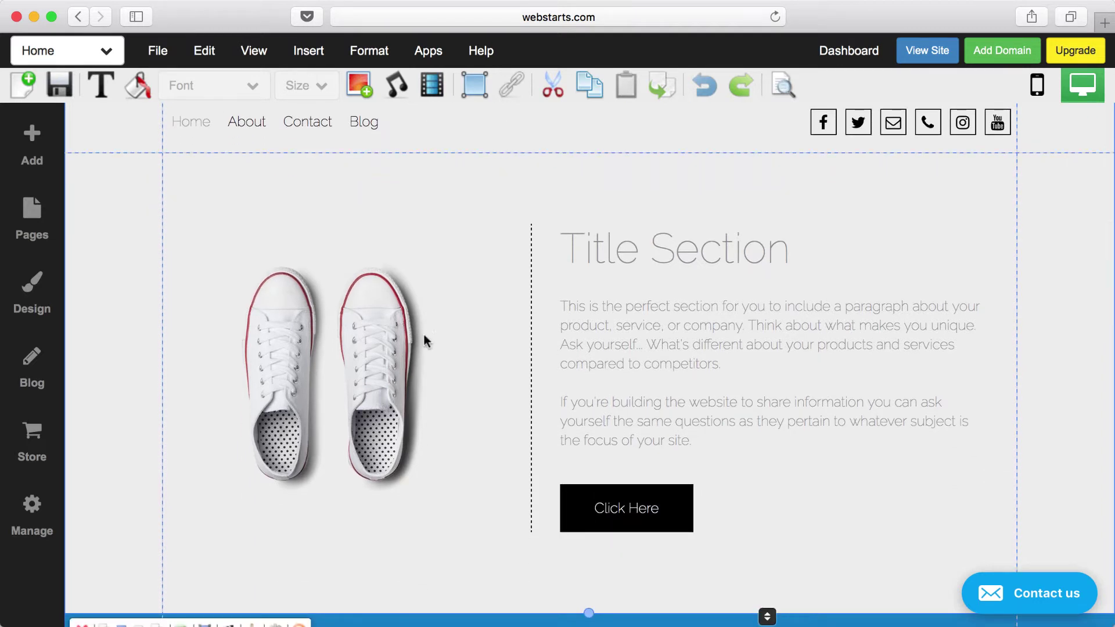
pyautogui.click(380, 345)
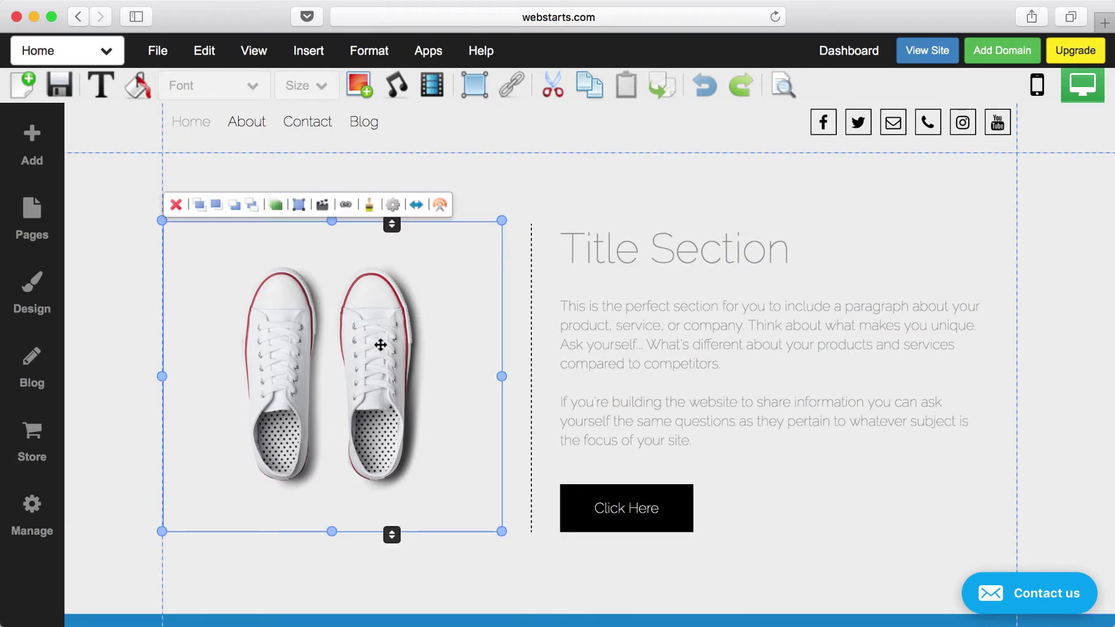
pyautogui.moveTo(371, 346)
pyautogui.mouseDown()
pyautogui.moveTo(369, 364)
pyautogui.moveTo(389, 356)
pyautogui.moveTo(363, 343)
pyautogui.moveTo(383, 352)
pyautogui.mouseUp()
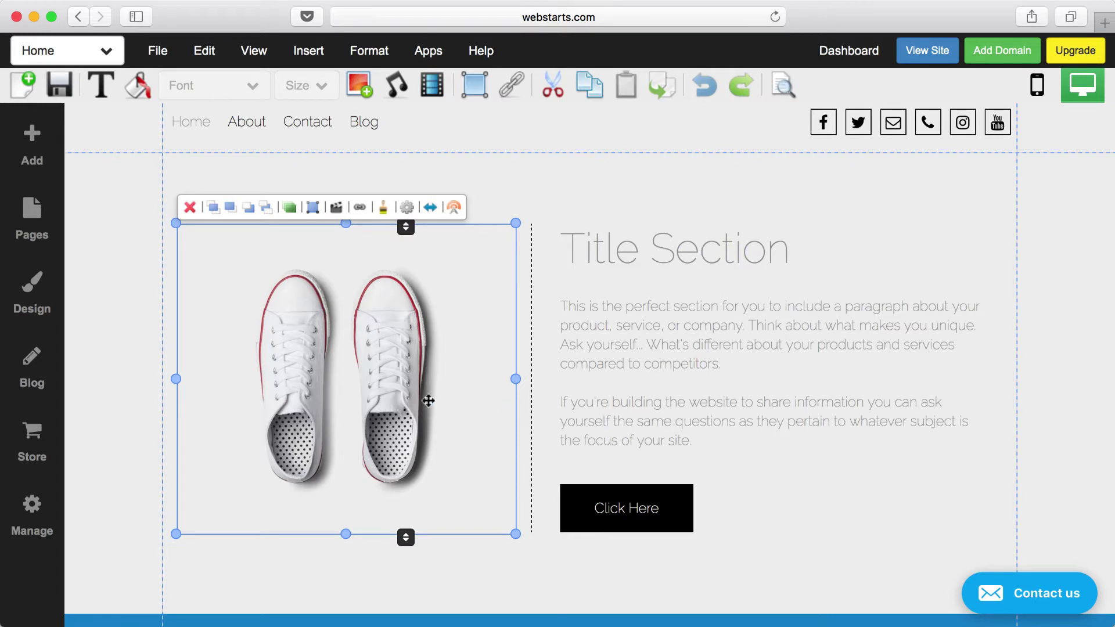
pyautogui.moveTo(428, 399); pyautogui.dragTo(426, 404)
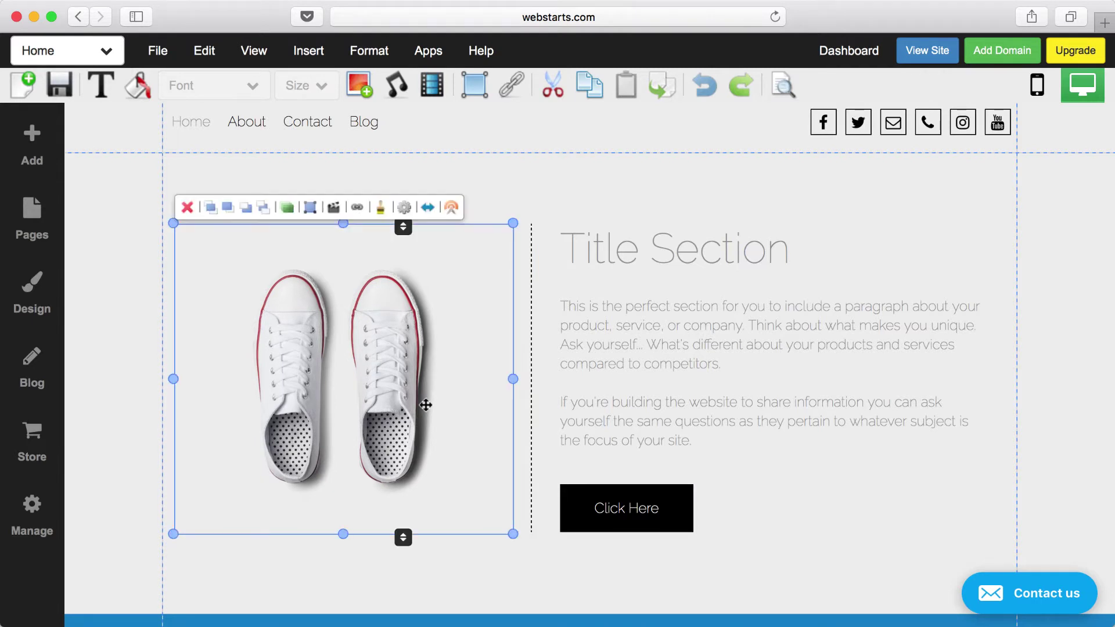
pyautogui.click(533, 309)
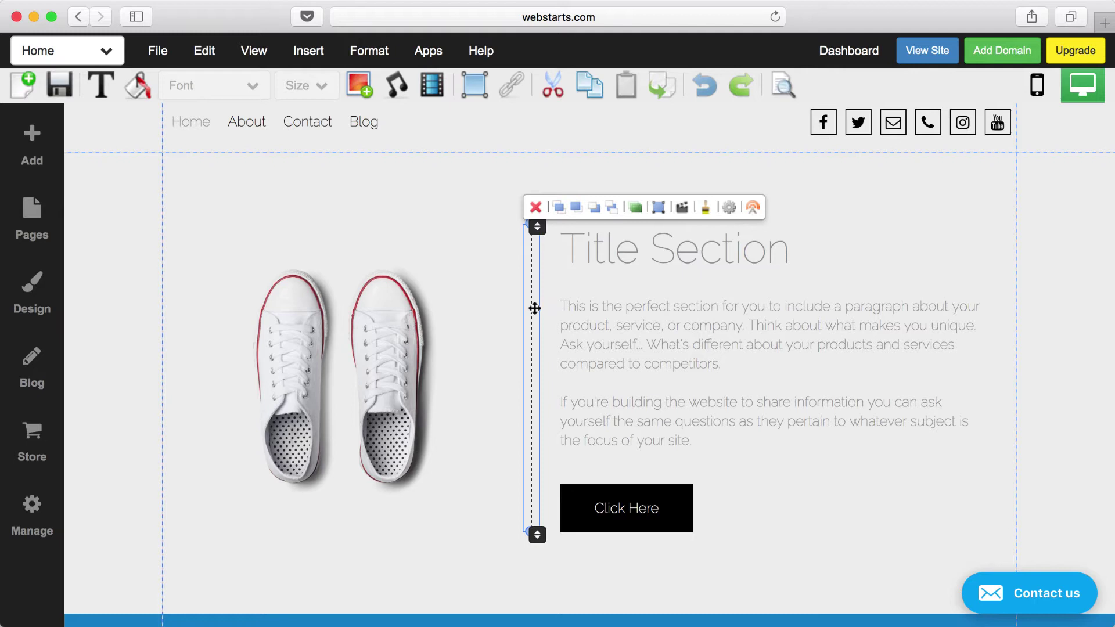
pyautogui.click(580, 309)
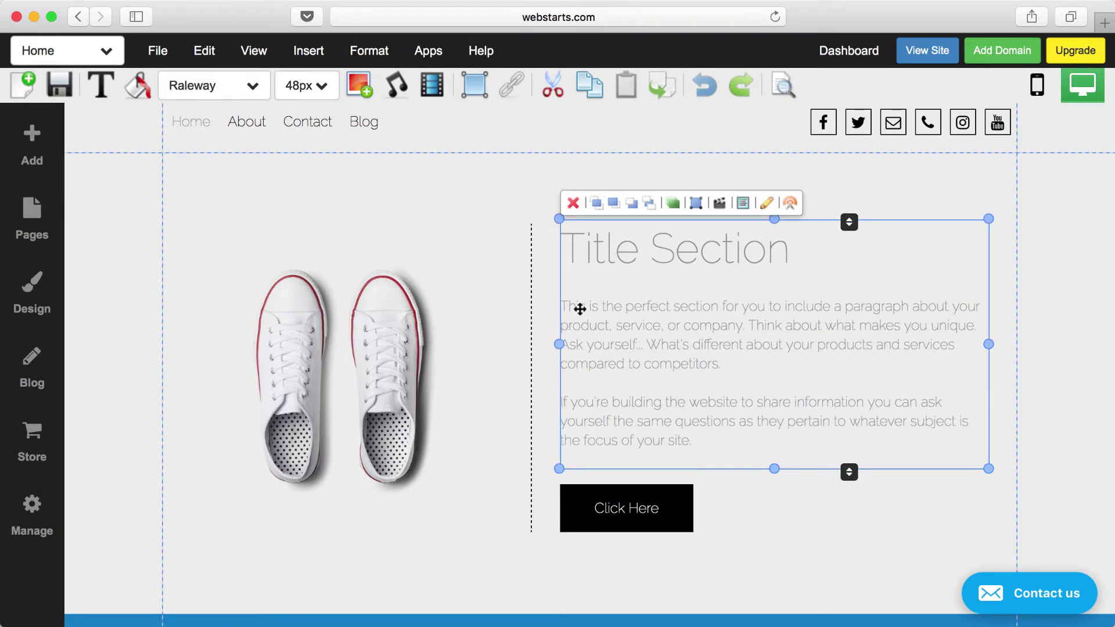
pyautogui.click(462, 293)
pyautogui.moveTo(458, 293); pyautogui.dragTo(435, 300)
# Nudge the Click Here button slightly lower under the paragraph text
pyautogui.click(625, 318)
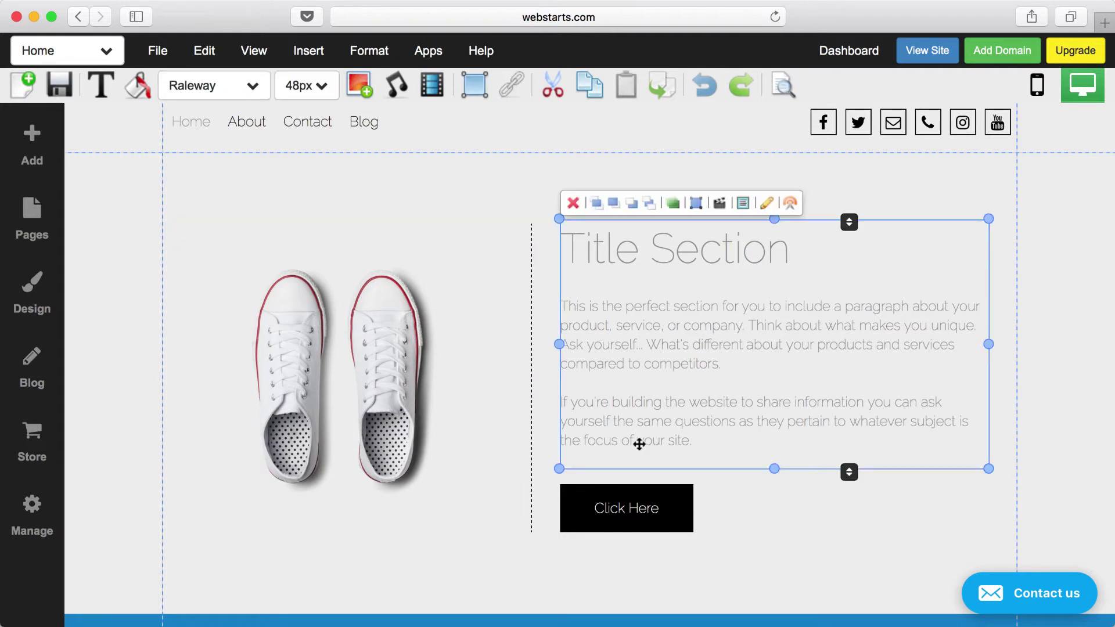
pyautogui.click(645, 502)
pyautogui.moveTo(640, 503); pyautogui.dragTo(639, 507)
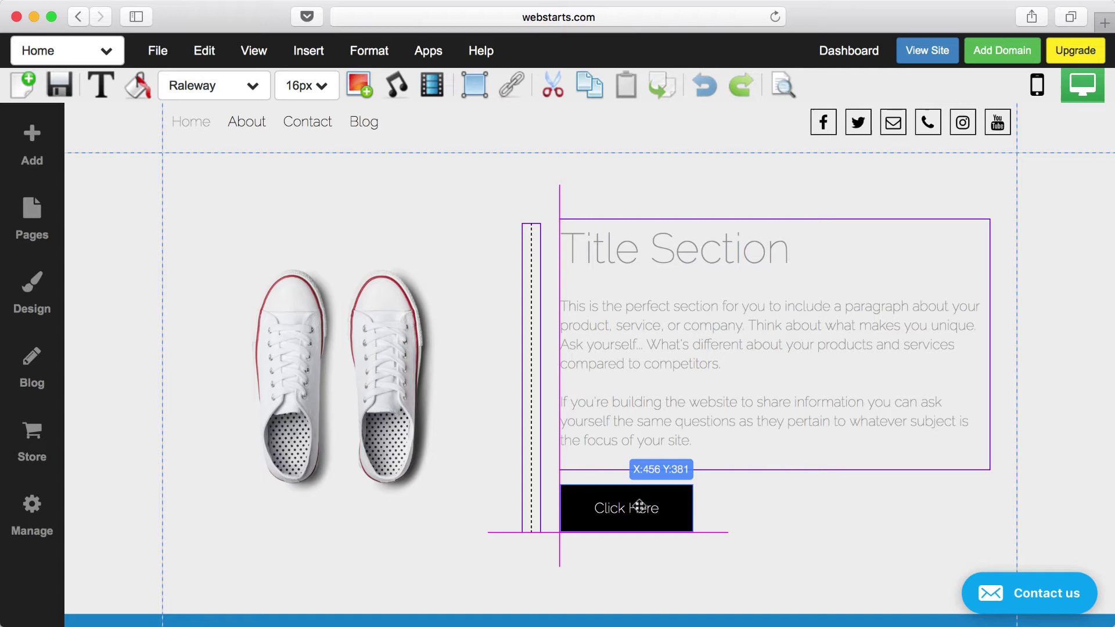
pyautogui.moveTo(639, 506); pyautogui.dragTo(639, 506)
# Shift the shoe image slightly right so its bottom lines up with the Click Here button
pyautogui.click(411, 473)
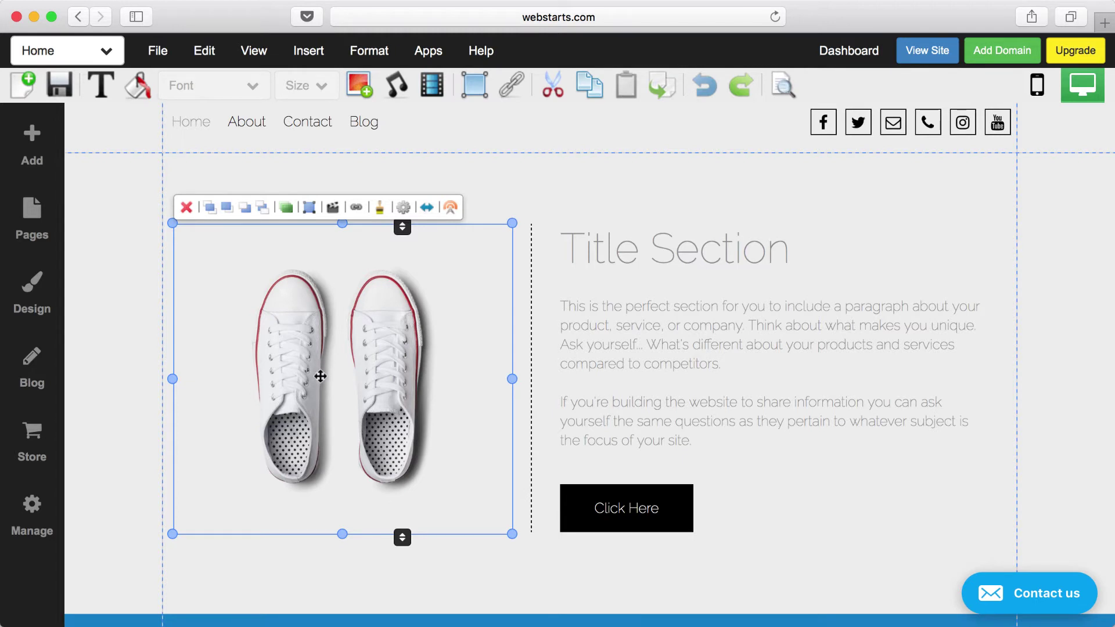
pyautogui.moveTo(329, 358); pyautogui.dragTo(333, 360)
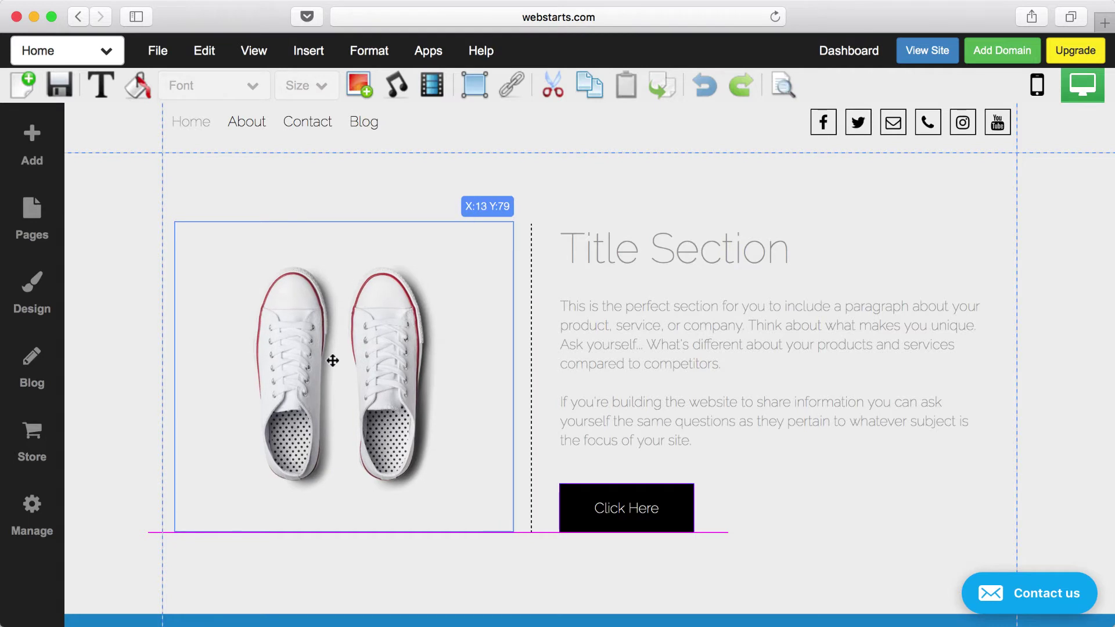
pyautogui.moveTo(332, 361); pyautogui.dragTo(333, 360)
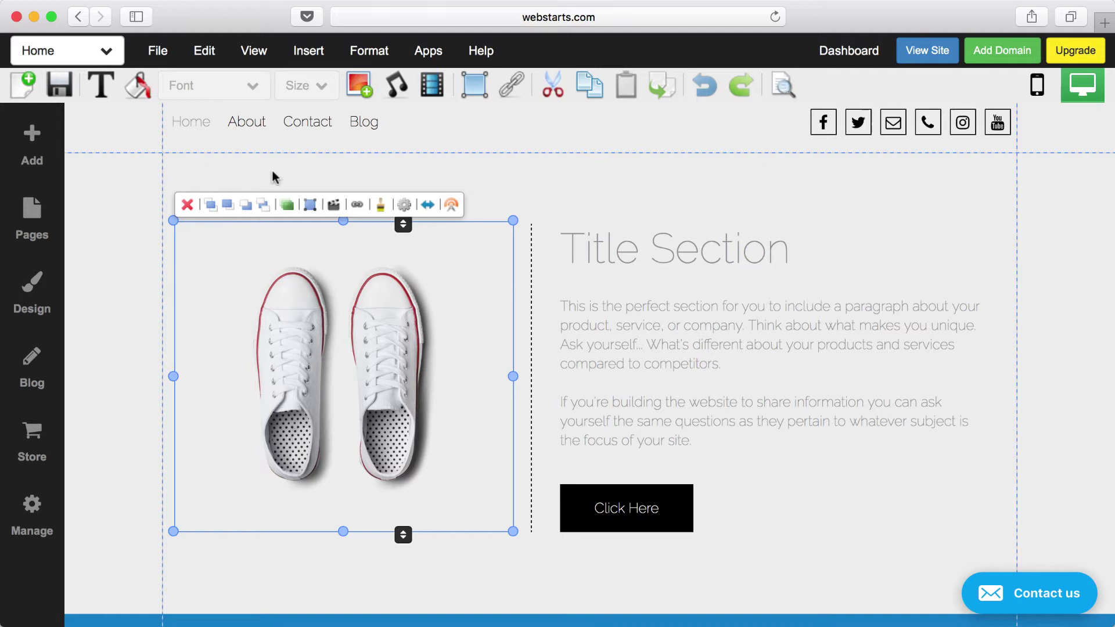
pyautogui.click(258, 53)
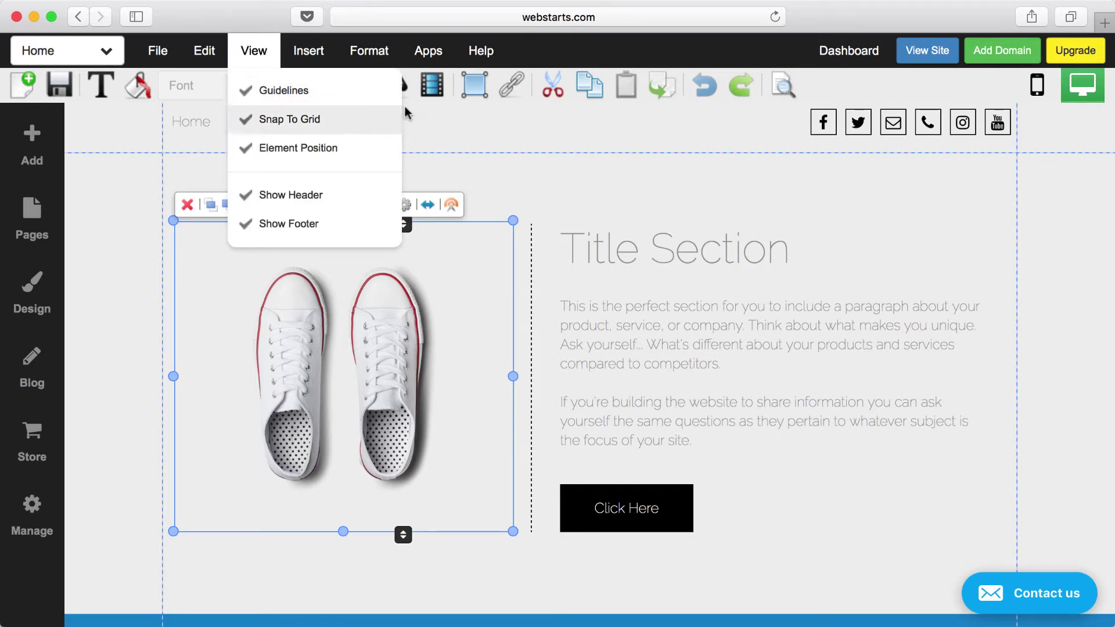
pyautogui.click(560, 174)
pyautogui.click(389, 267)
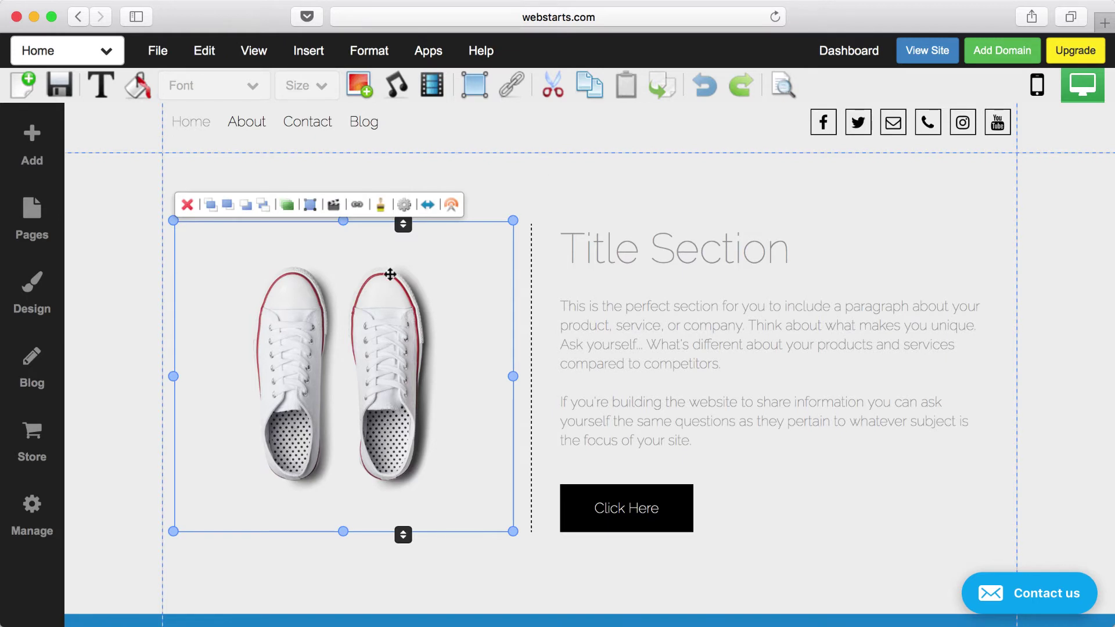
pyautogui.scroll(-1, 390, 273)
pyautogui.moveTo(390, 274)
pyautogui.mouseDown()
pyautogui.moveTo(387, 303)
pyautogui.moveTo(389, 275)
pyautogui.mouseUp()
pyautogui.click(595, 303)
pyautogui.moveTo(597, 306); pyautogui.dragTo(594, 308)
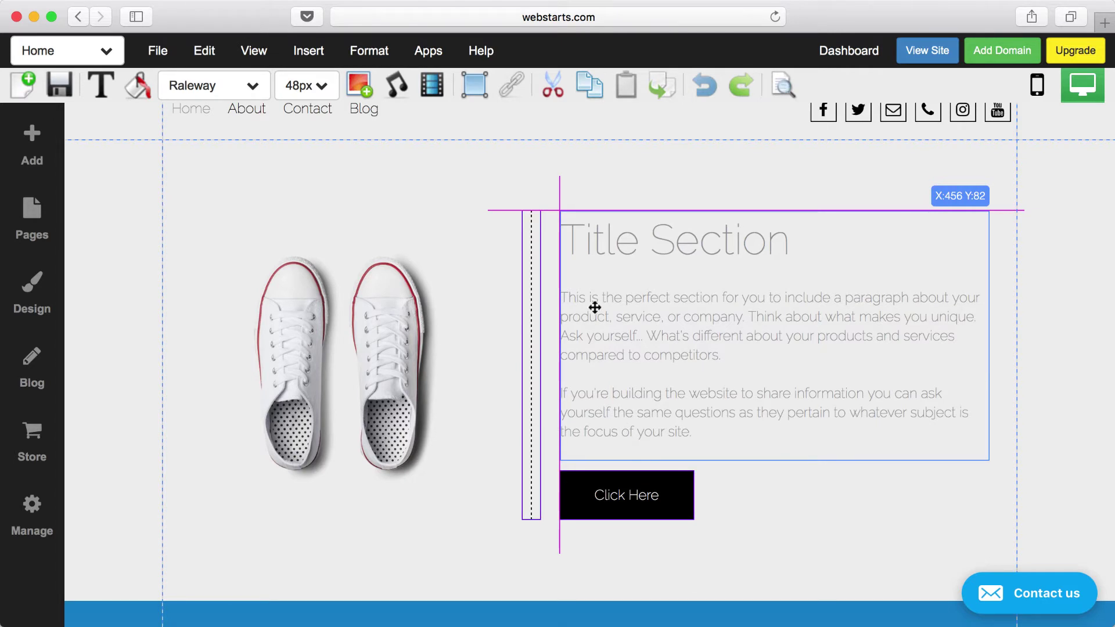
pyautogui.moveTo(595, 307); pyautogui.dragTo(595, 307)
pyautogui.click(626, 492)
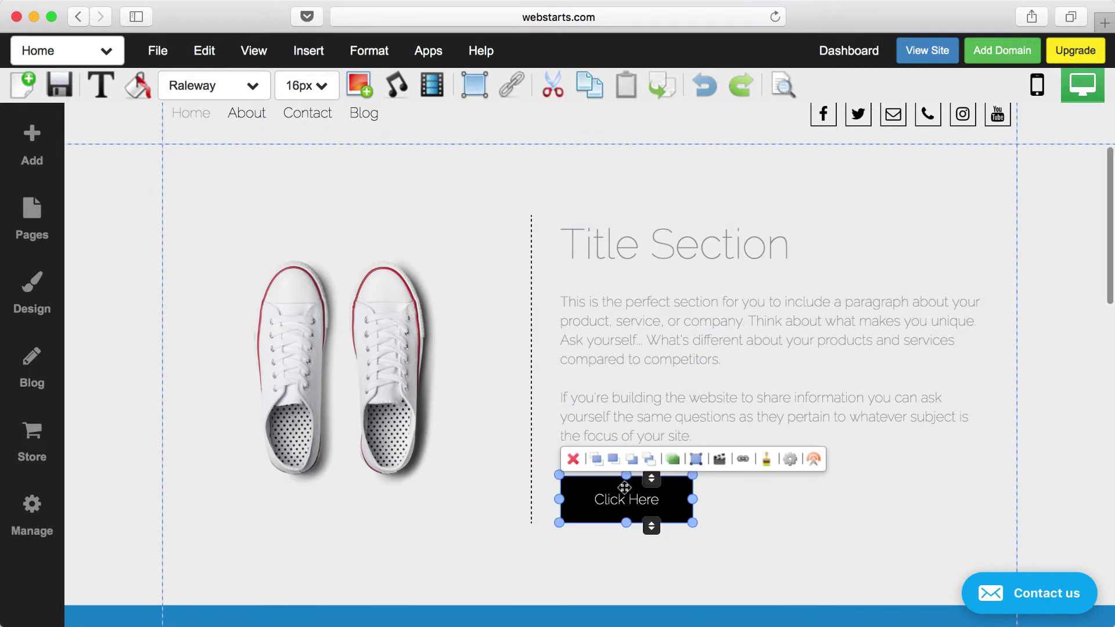
pyautogui.moveTo(626, 491); pyautogui.dragTo(626, 488)
pyautogui.scroll(-5, 634, 487)
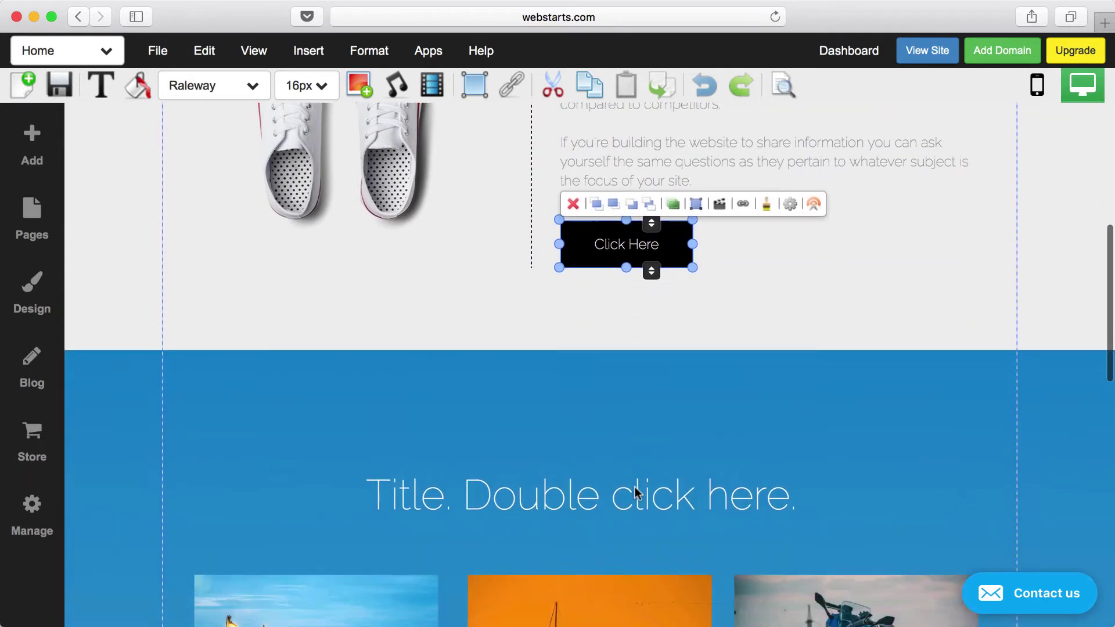
pyautogui.scroll(1, 634, 486)
pyautogui.scroll(6, 634, 486)
pyautogui.scroll(-3, 634, 487)
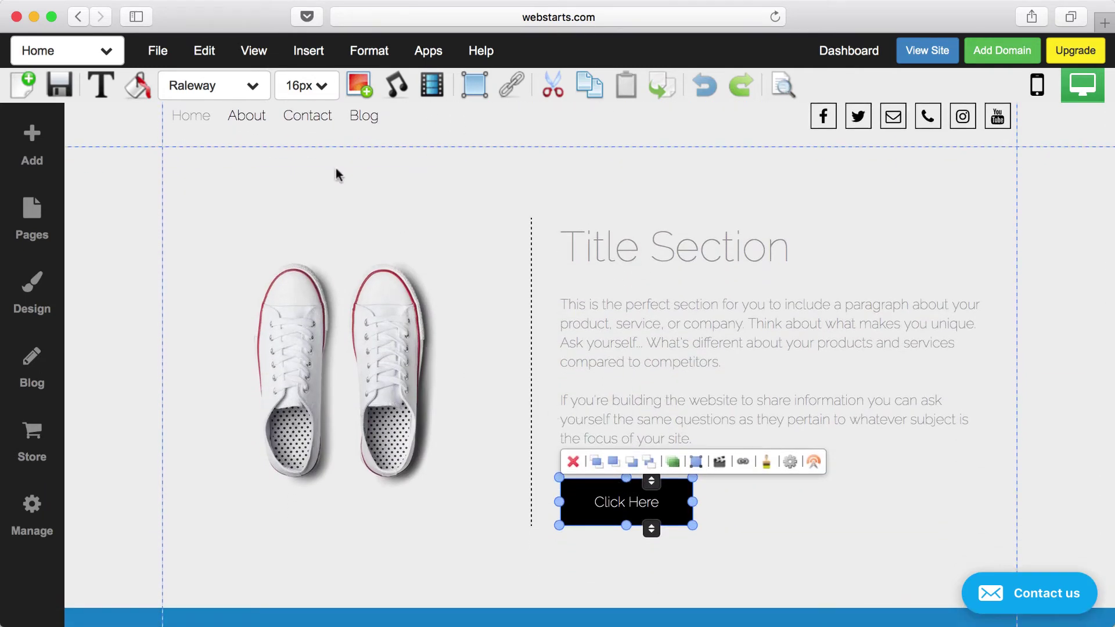
pyautogui.click(257, 64)
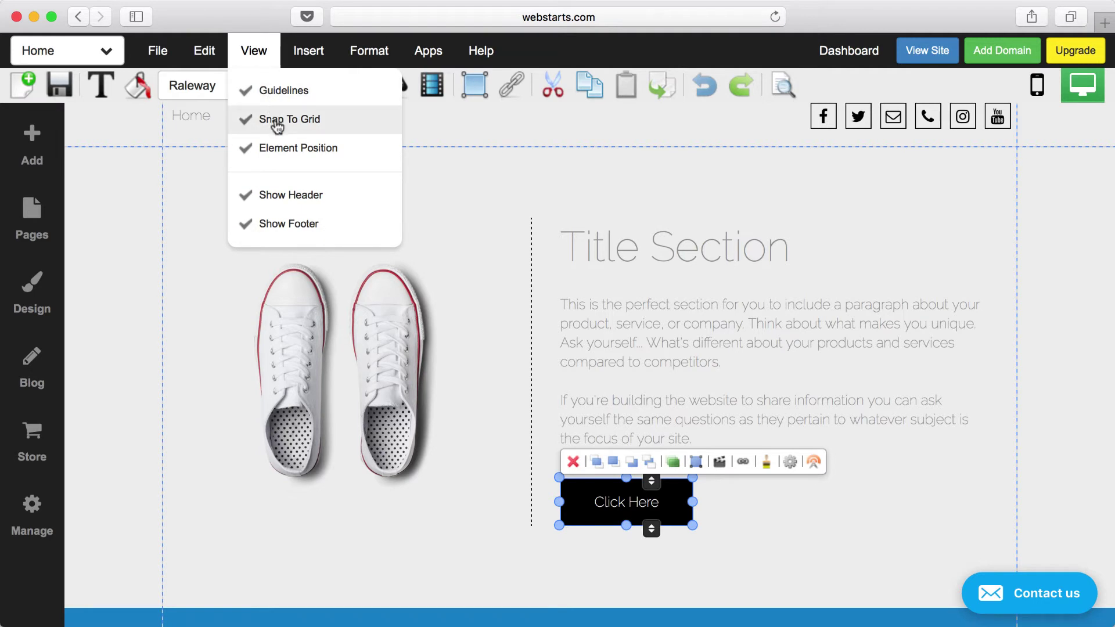
pyautogui.click(702, 506)
pyautogui.scroll(5, 702, 506)
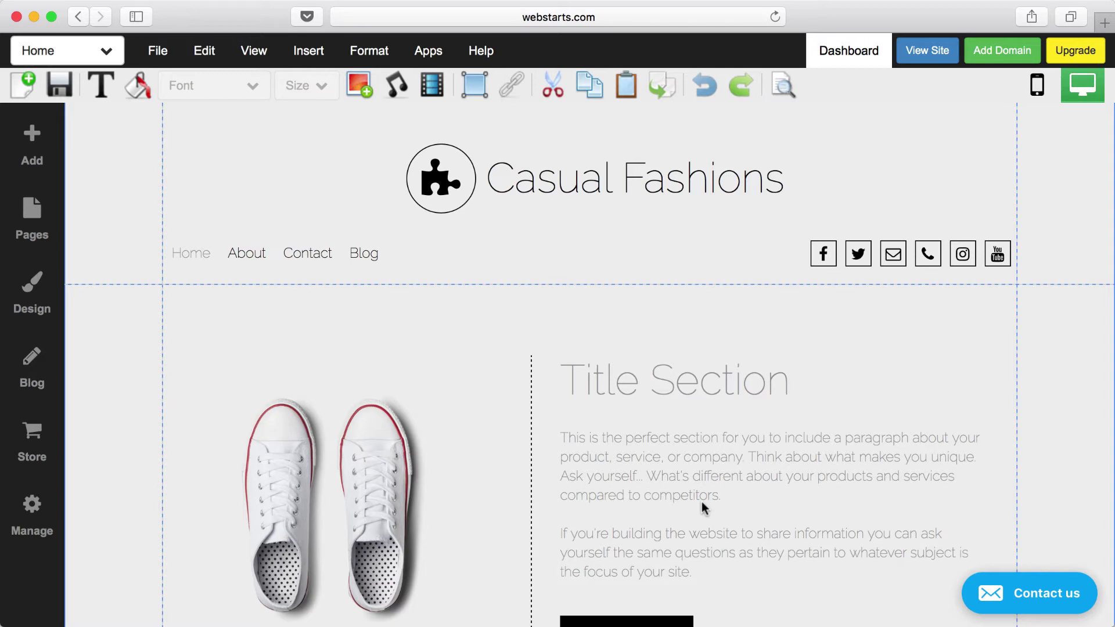
# Move the shoe image right and down to position X:179 Y:118
pyautogui.scroll(-3, 702, 501)
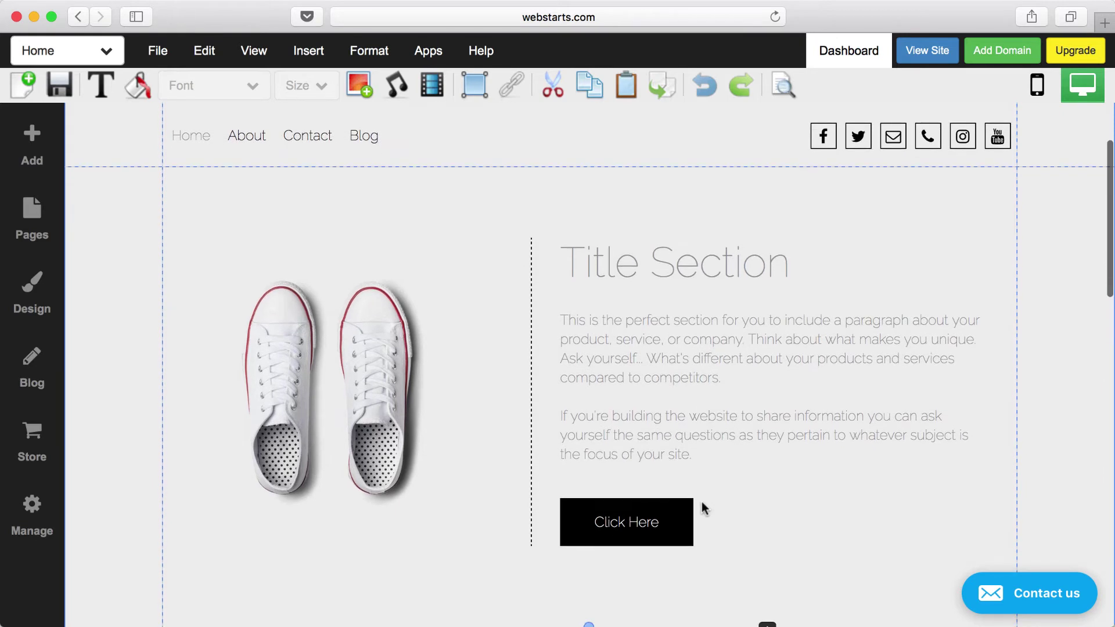
pyautogui.click(376, 398)
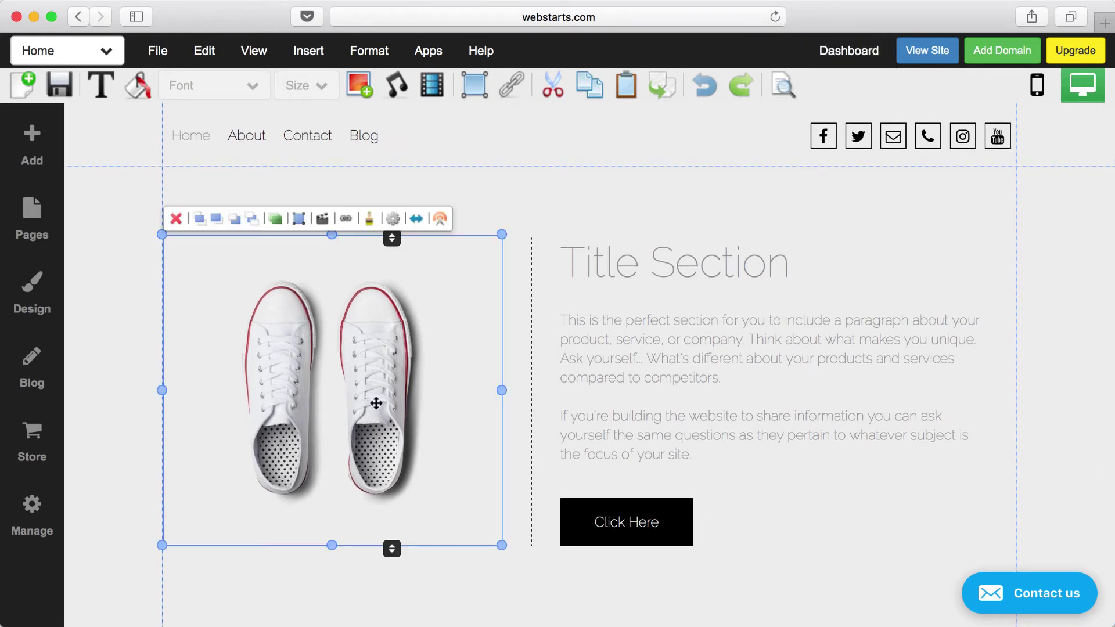
pyautogui.moveTo(389, 368); pyautogui.dragTo(389, 299)
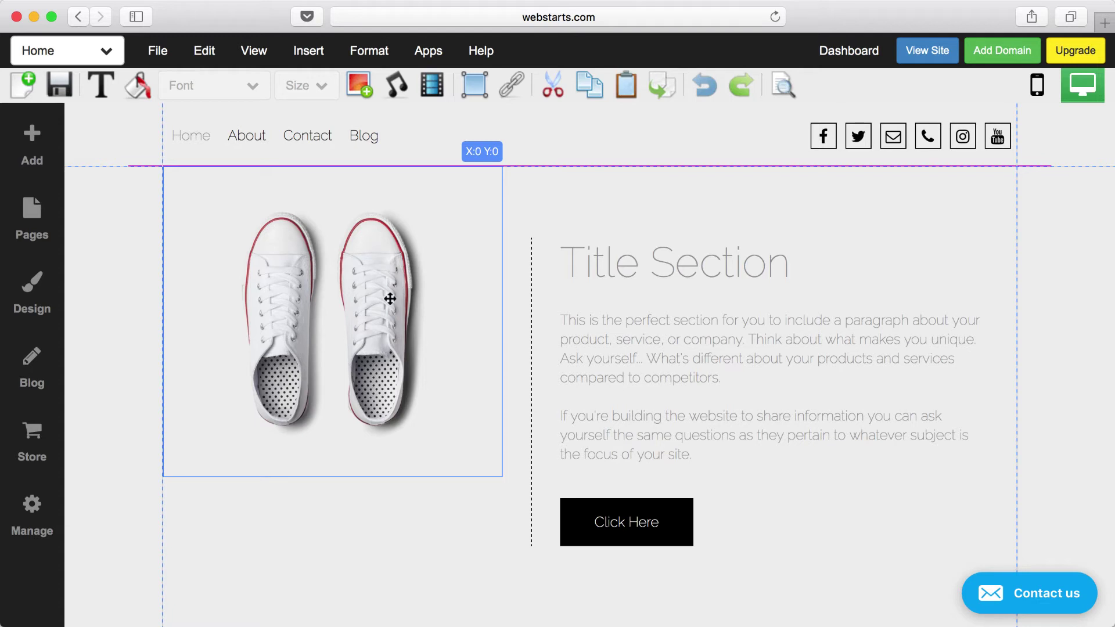
pyautogui.moveTo(390, 298); pyautogui.dragTo(404, 375)
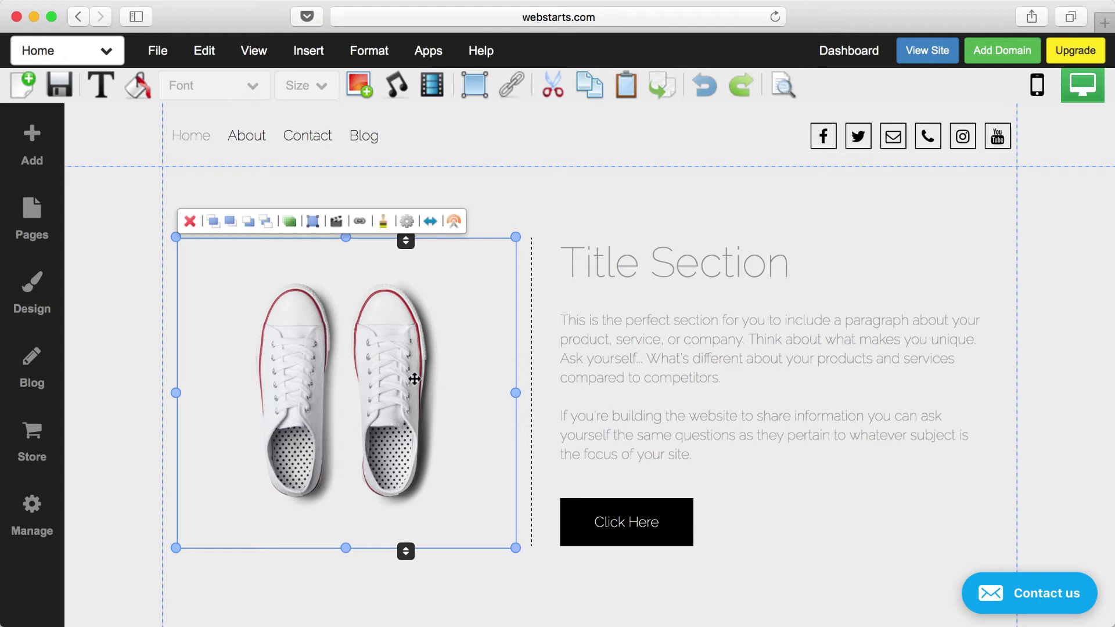
# Copy the selected shoe image and text elements with Edit > Copy
pyautogui.moveTo(528, 342)
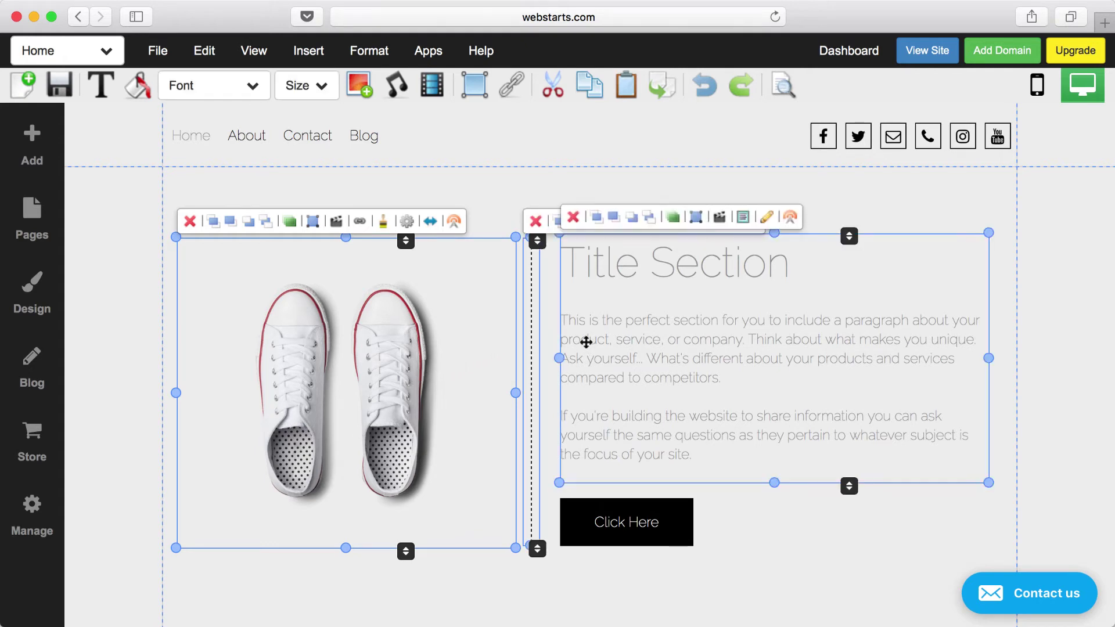
pyautogui.moveTo(612, 528)
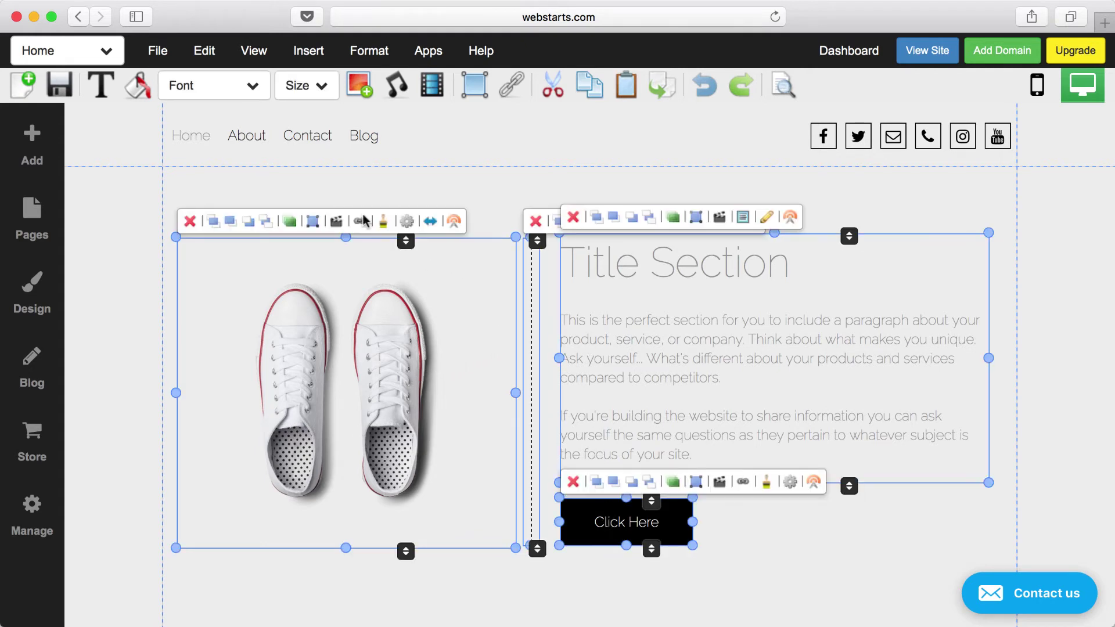
pyautogui.click(211, 52)
pyautogui.click(227, 194)
# Switch to the Contact page and paste the copied elements there
pyautogui.scroll(2, 443, 276)
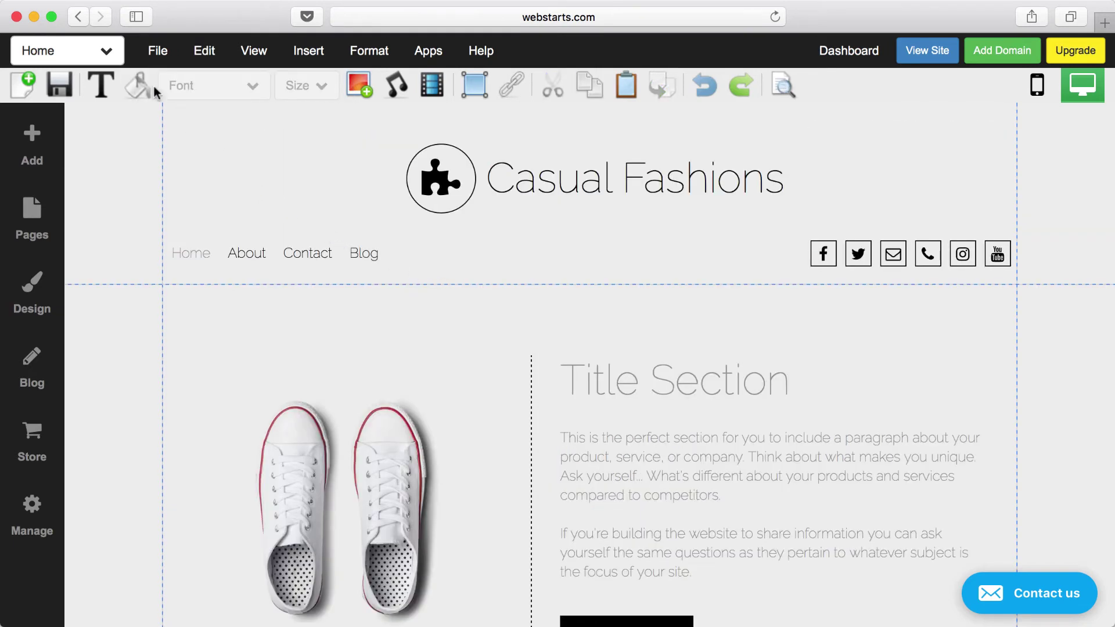
pyautogui.click(110, 51)
pyautogui.click(102, 108)
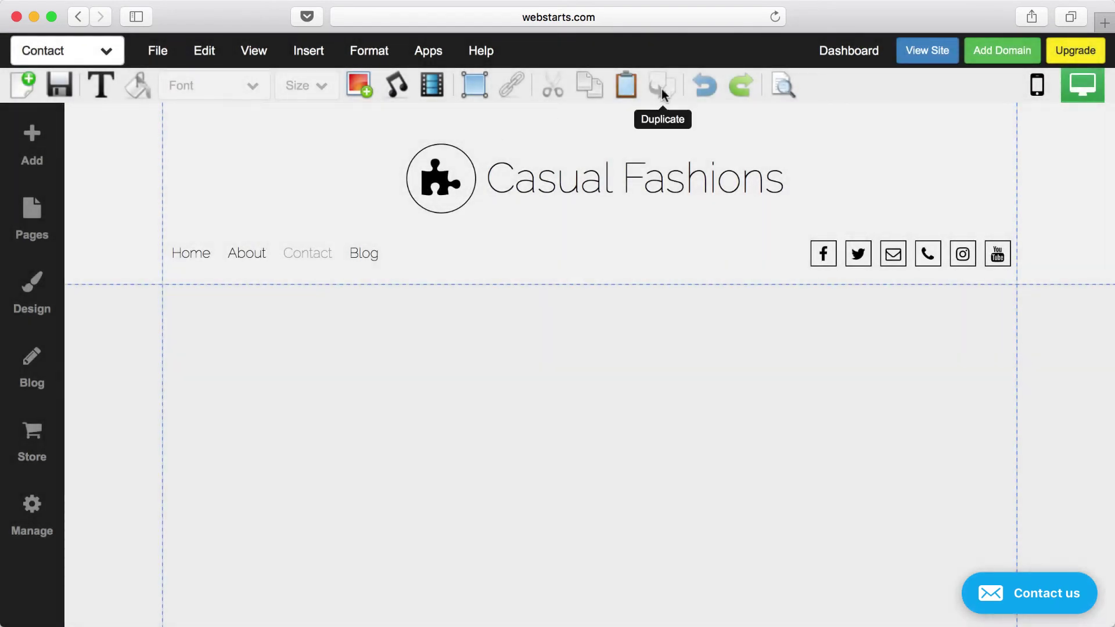
pyautogui.click(630, 94)
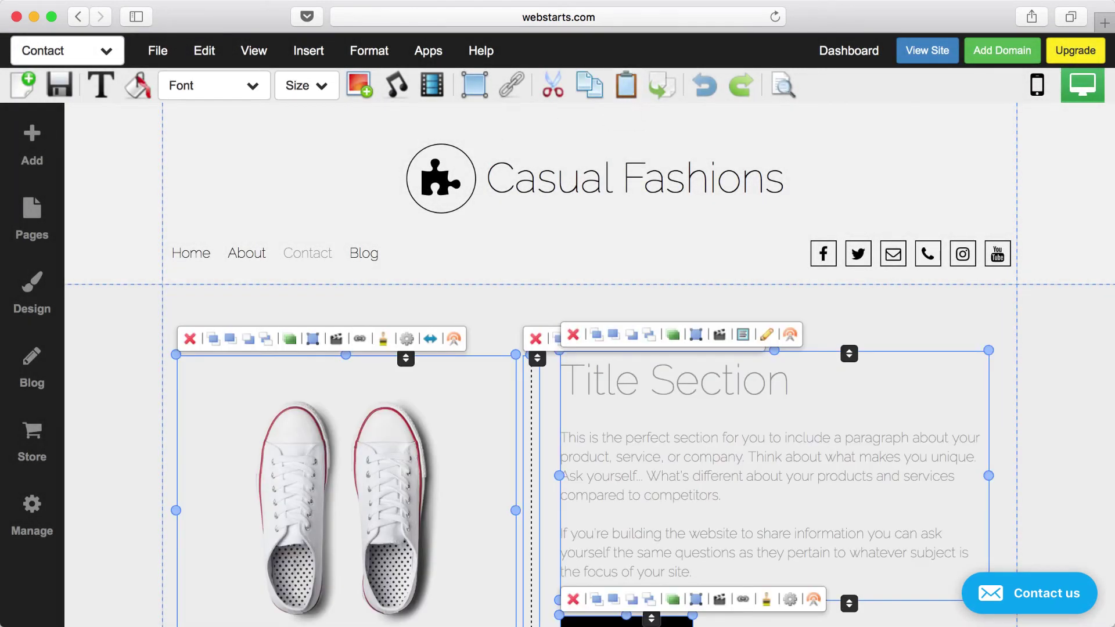
# Select the pasted Title Section text block and shoe image on the Contact page
pyautogui.click(1109, 439)
pyautogui.click(843, 448)
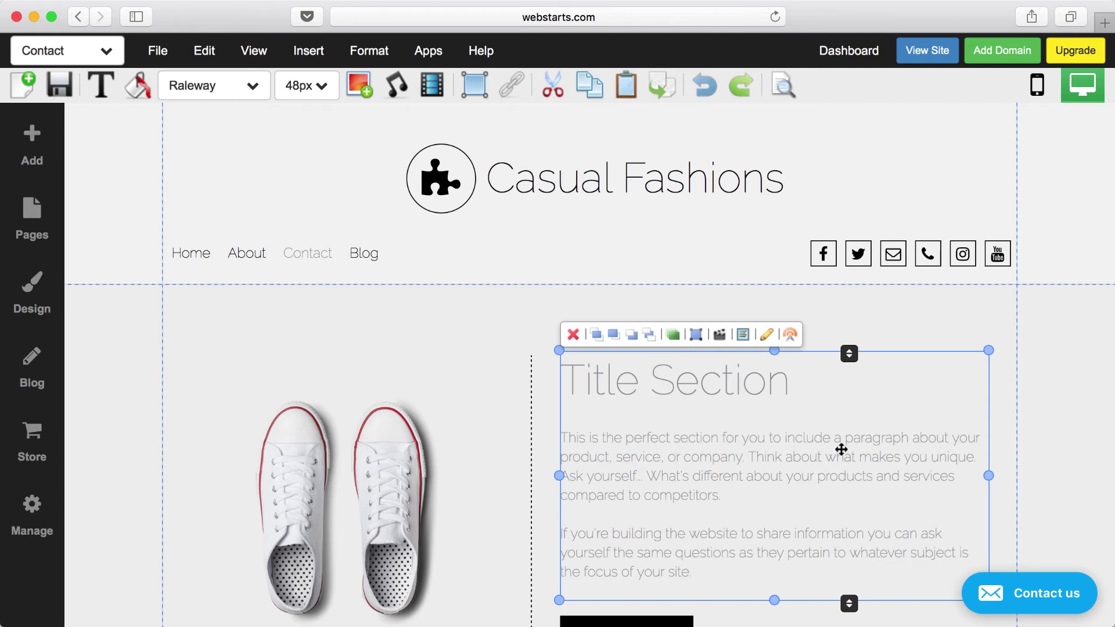
pyautogui.scroll(-3, 842, 448)
pyautogui.click(364, 368)
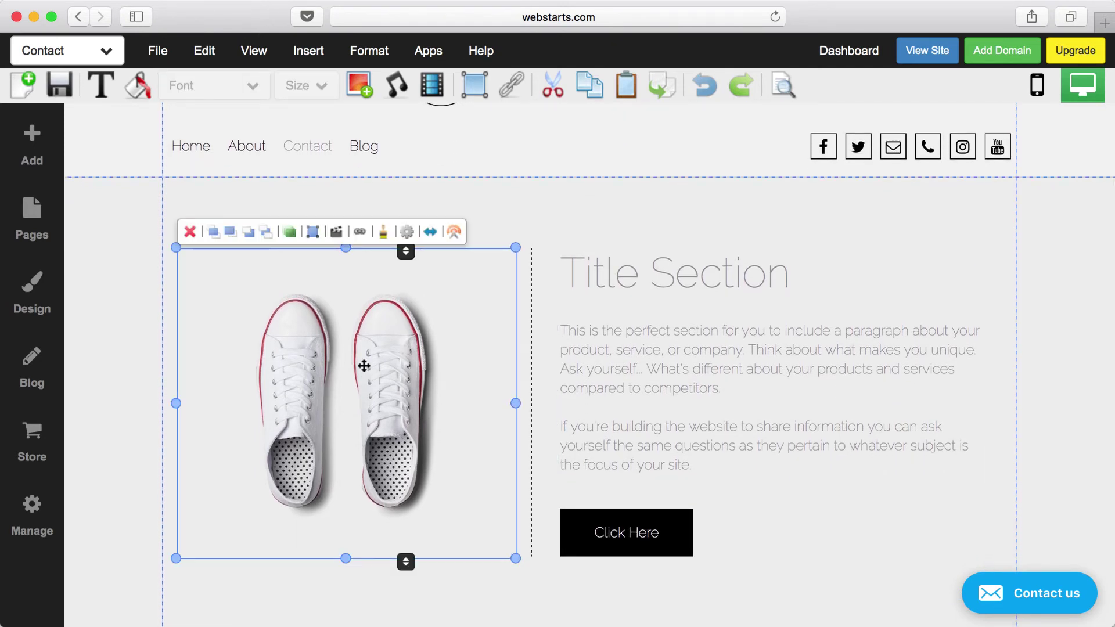
pyautogui.click(653, 318)
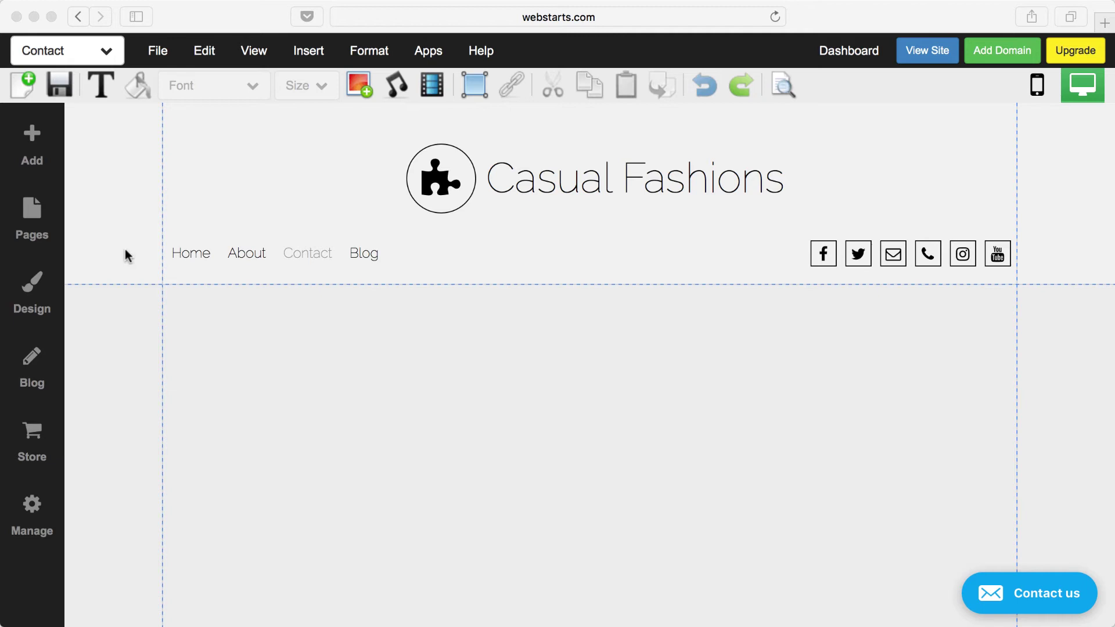
pyautogui.click(1052, 186)
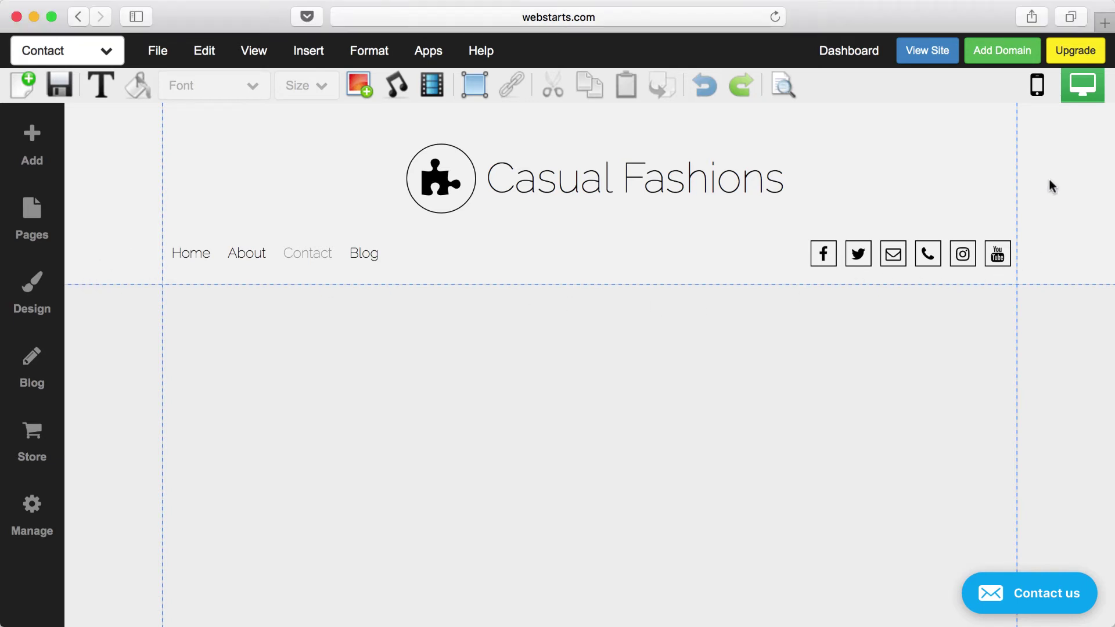
pyautogui.click(600, 182)
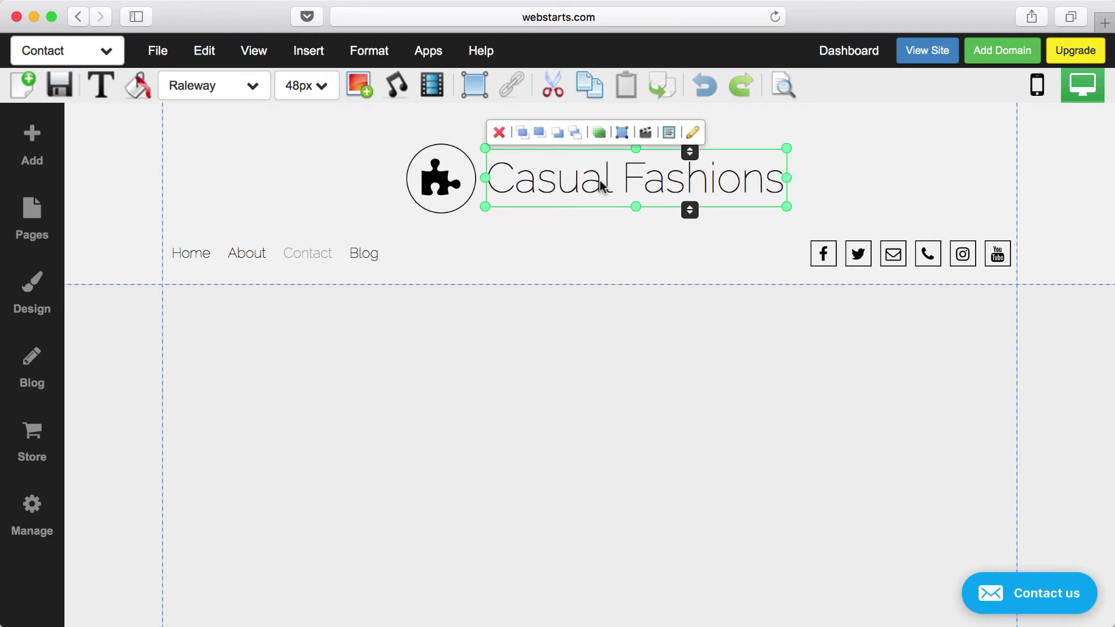
pyautogui.click(430, 177)
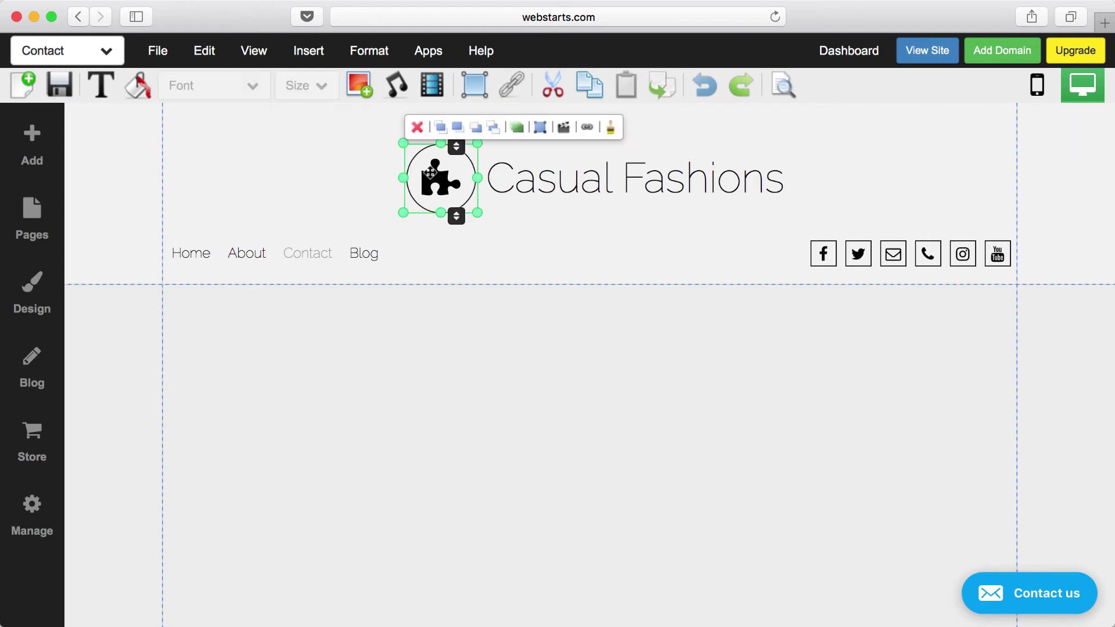
pyautogui.click(358, 246)
pyautogui.click(888, 254)
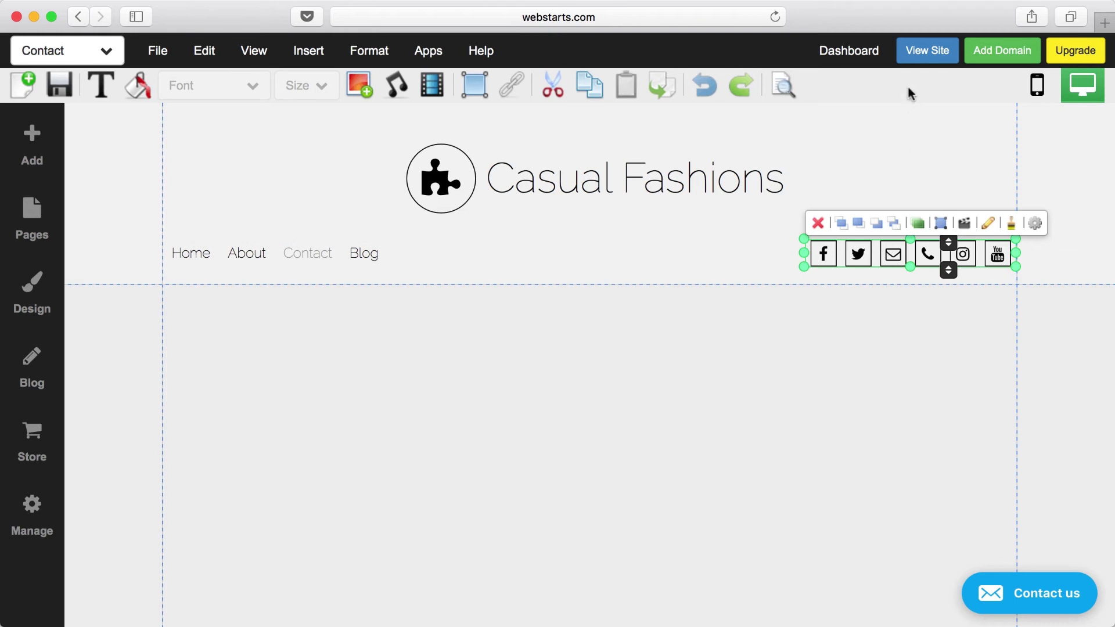
pyautogui.click(928, 51)
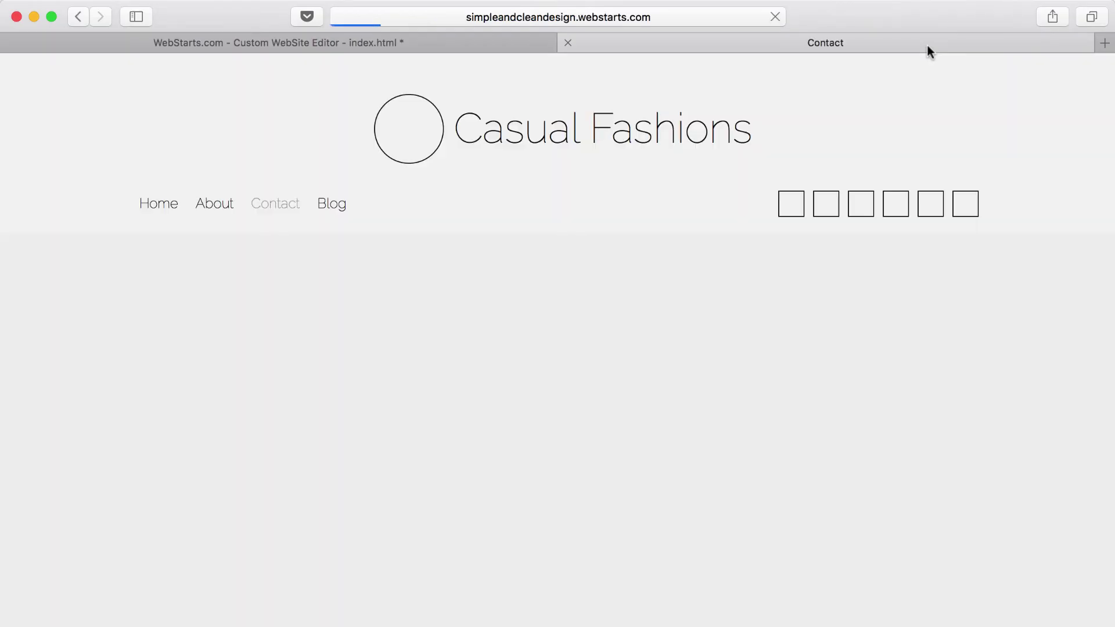
pyautogui.click(150, 210)
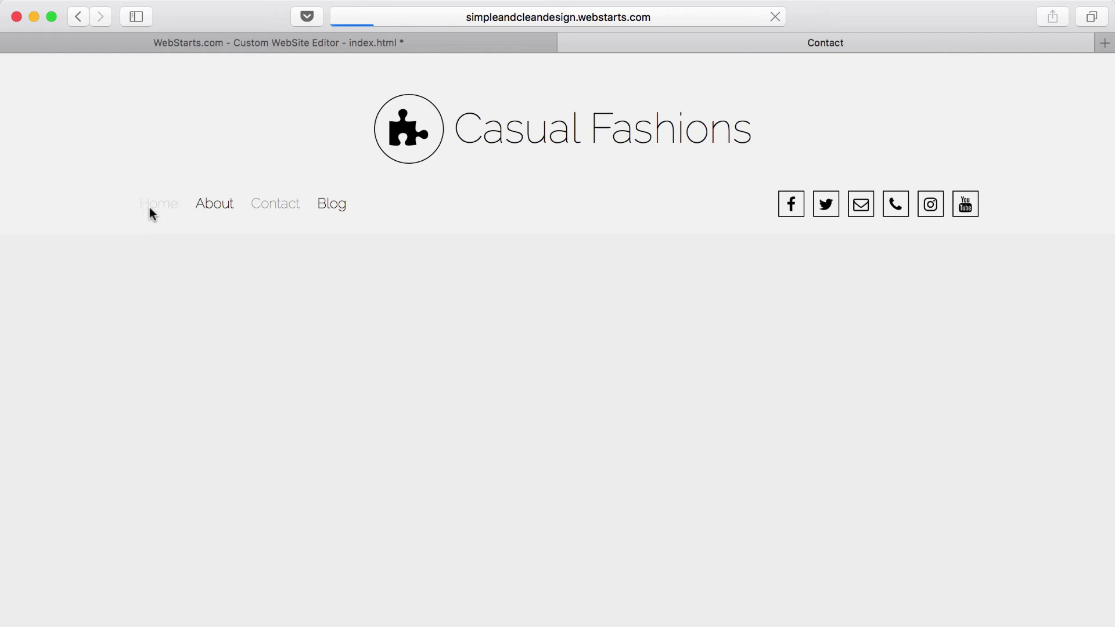
pyautogui.click(227, 212)
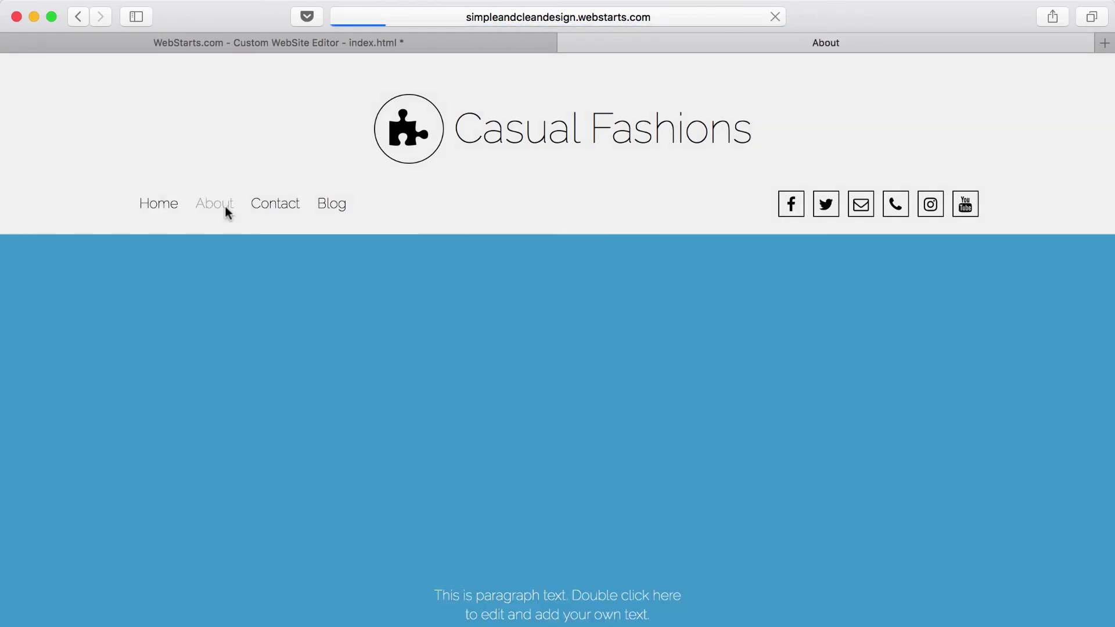
pyautogui.click(258, 208)
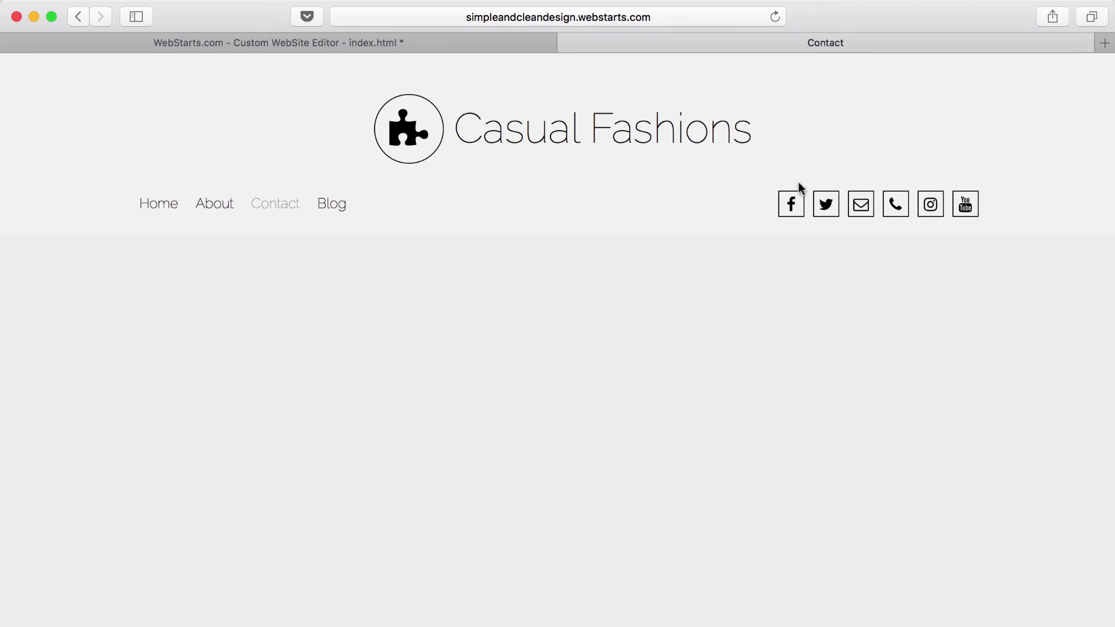
pyautogui.click(567, 43)
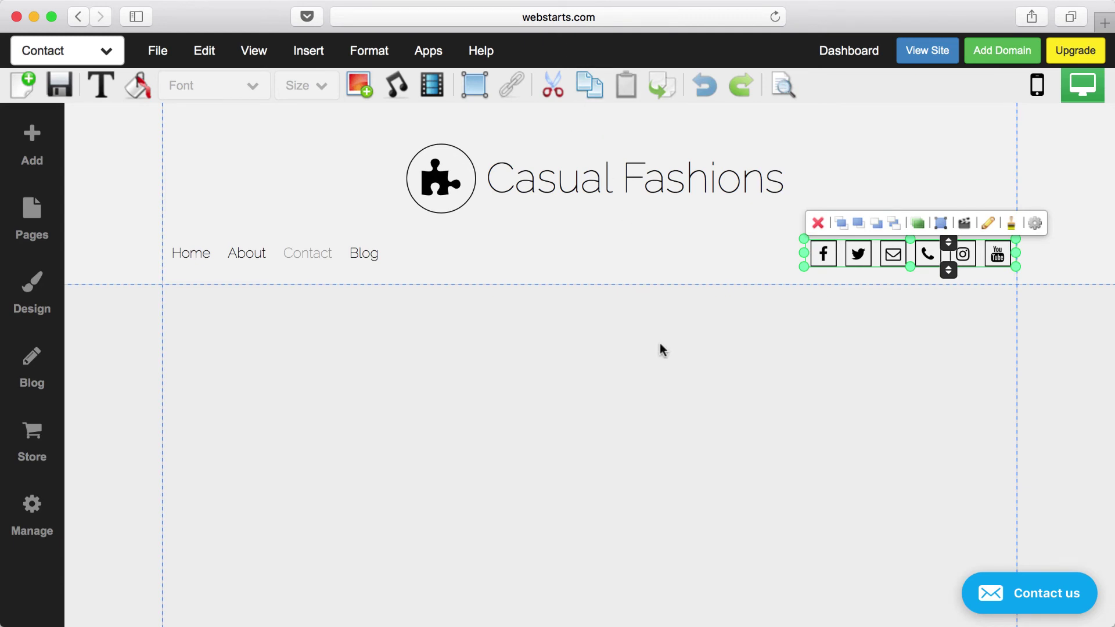
# Stretch the Contact page's content section taller, pushing the copyright footer down
pyautogui.scroll(-3, 660, 345)
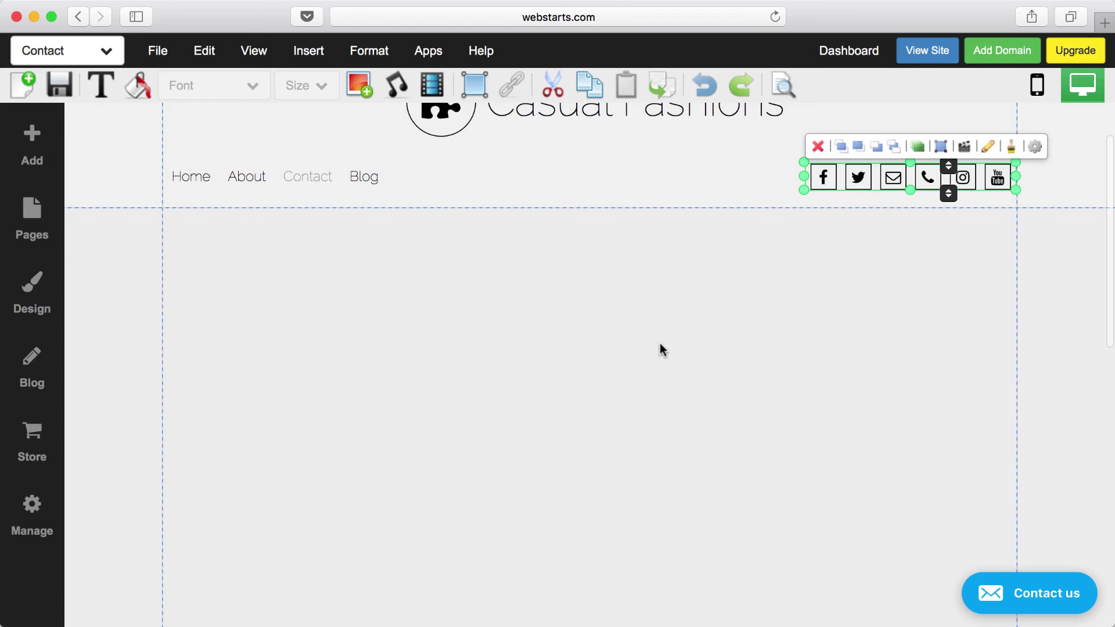
pyautogui.scroll(-1, 660, 344)
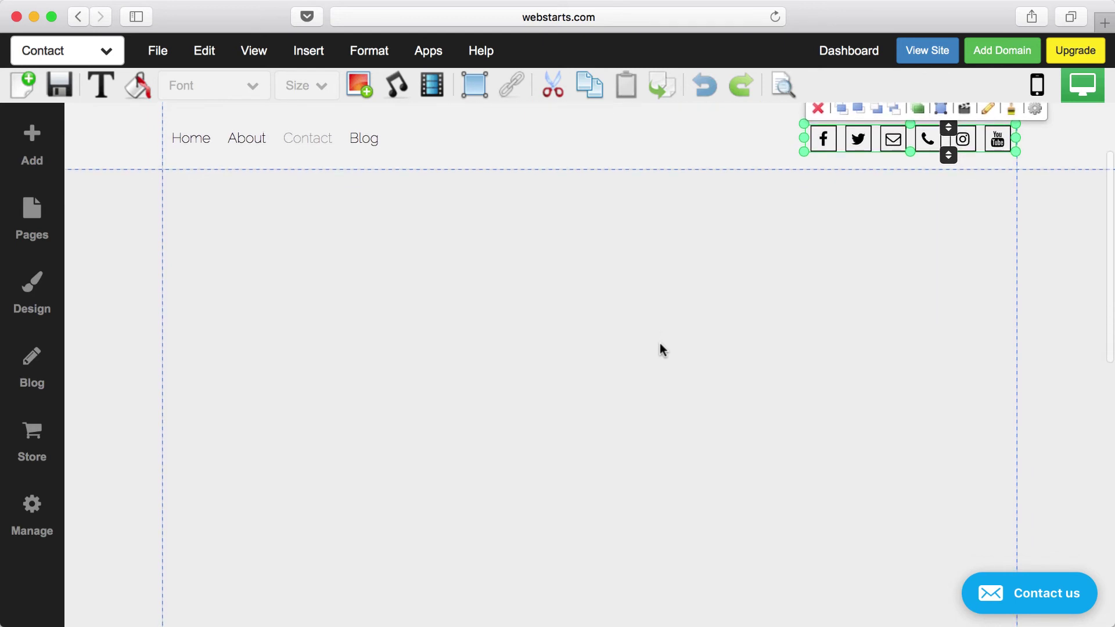
pyautogui.scroll(-2, 659, 349)
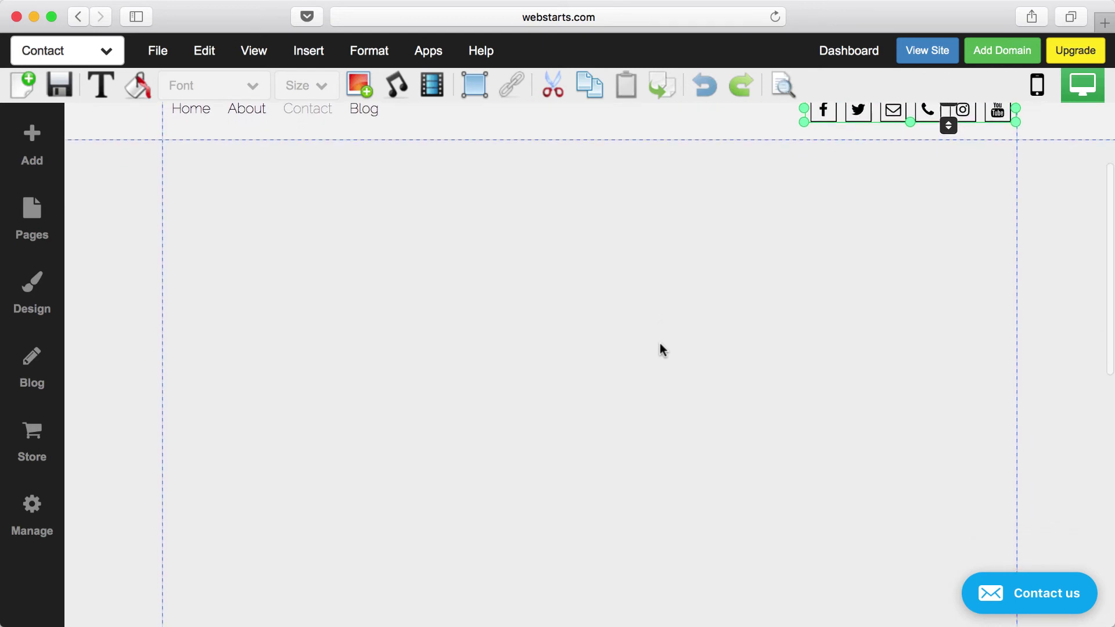
pyautogui.scroll(-1, 659, 344)
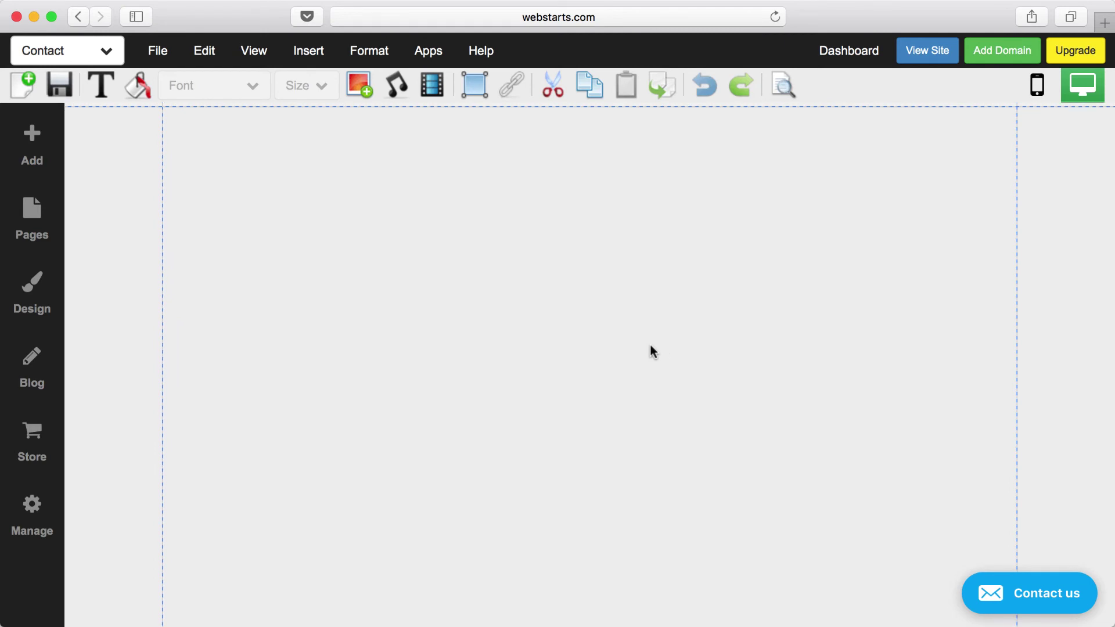
pyautogui.scroll(-3, 650, 342)
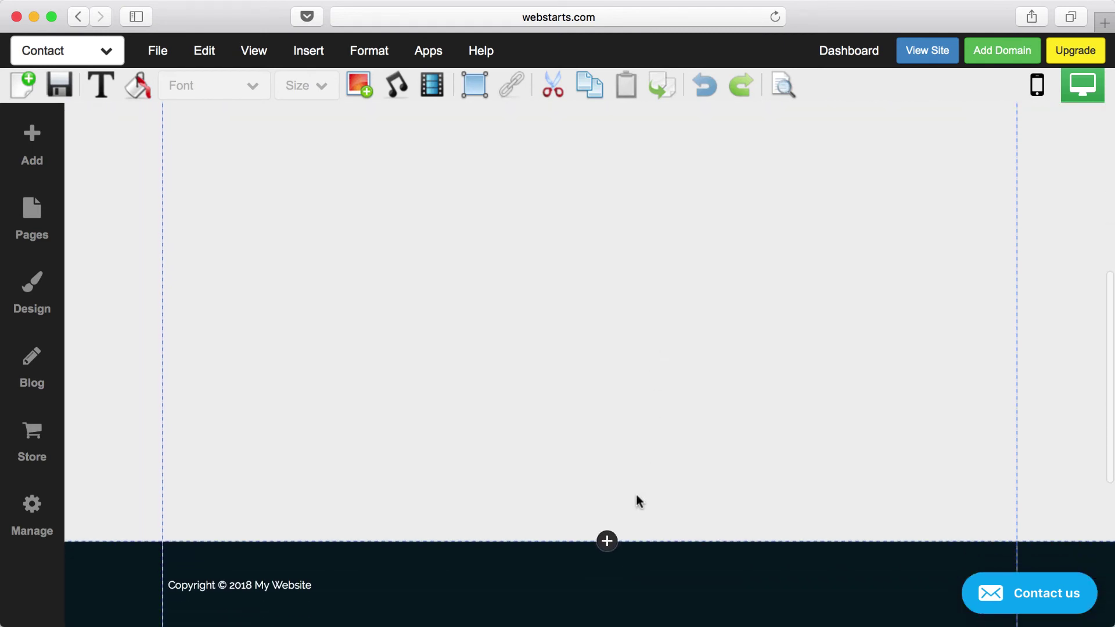
pyautogui.scroll(-1, 622, 541)
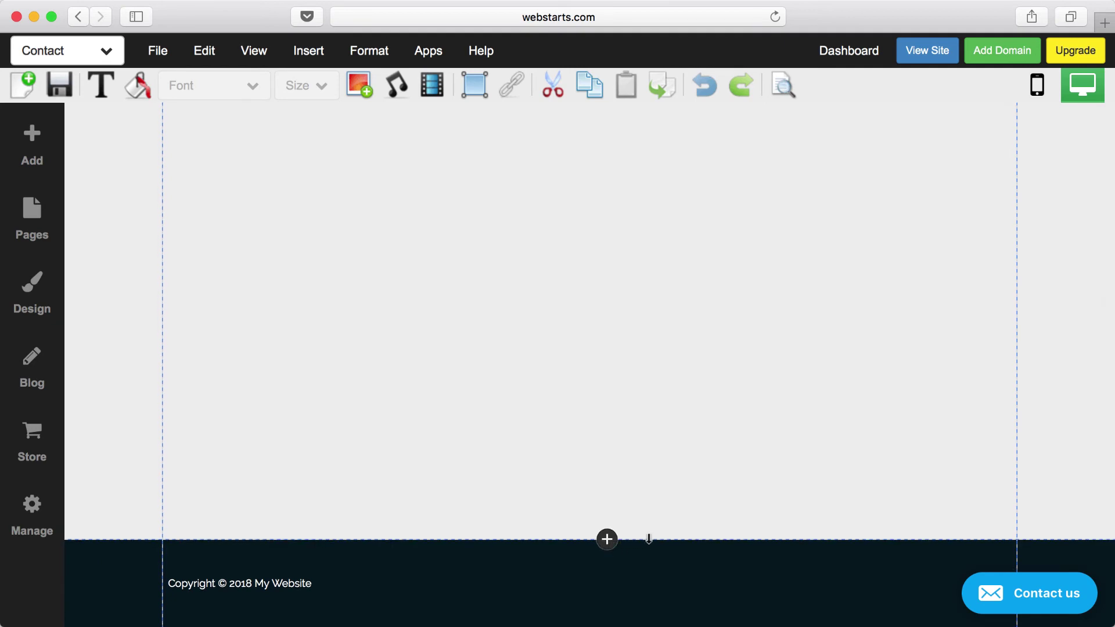
pyautogui.moveTo(647, 541); pyautogui.dragTo(652, 602)
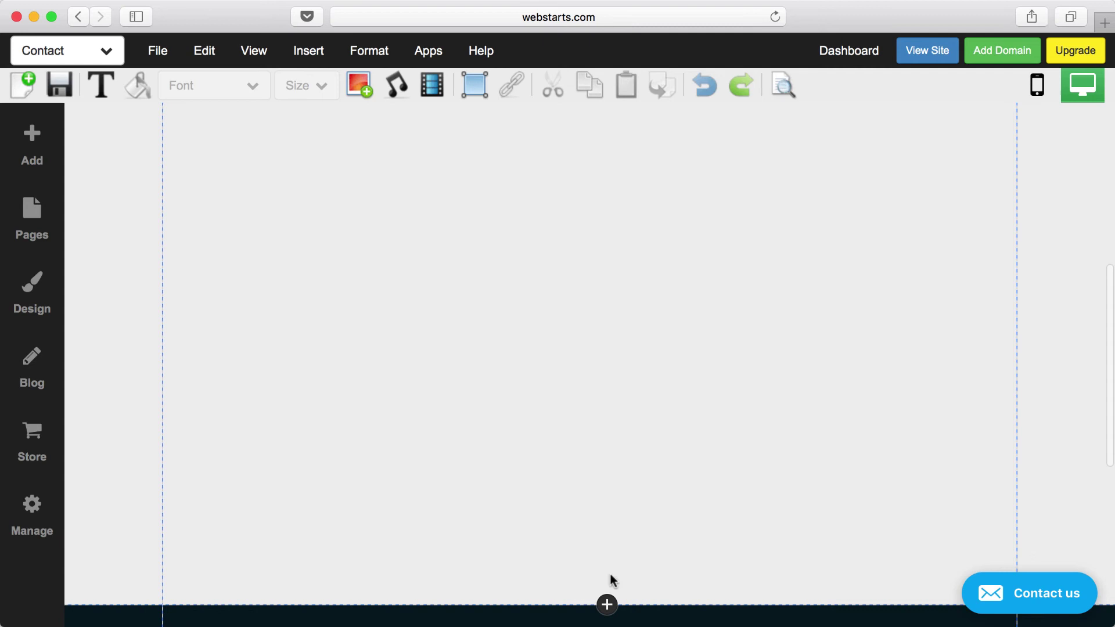
# Insert the white shoe picture from My Images, move it down, then delete it
pyautogui.click(35, 140)
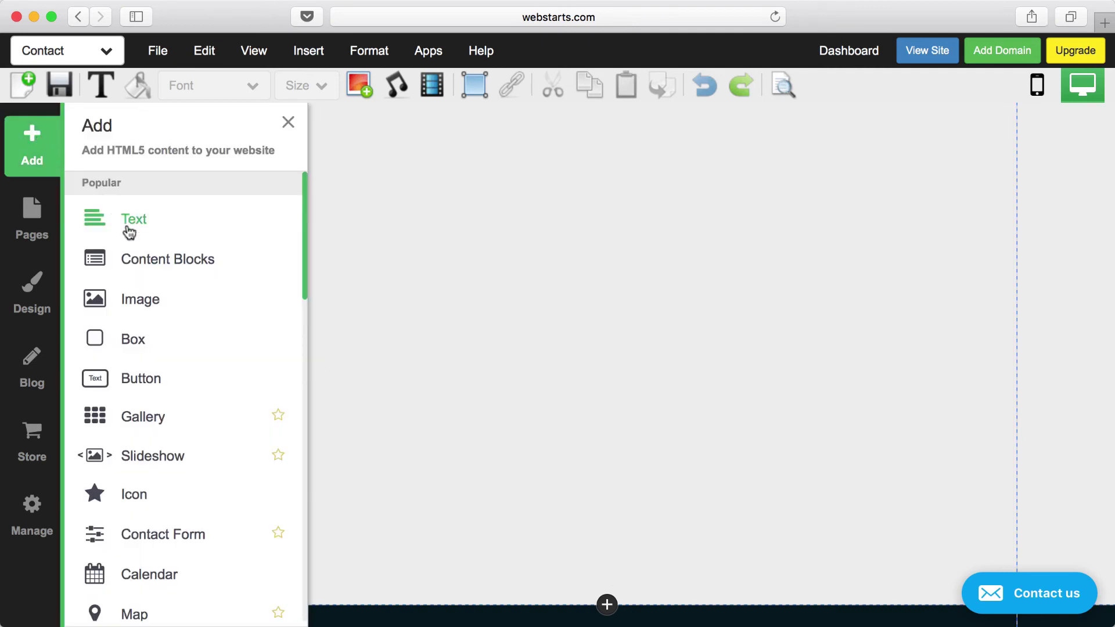
pyautogui.click(142, 297)
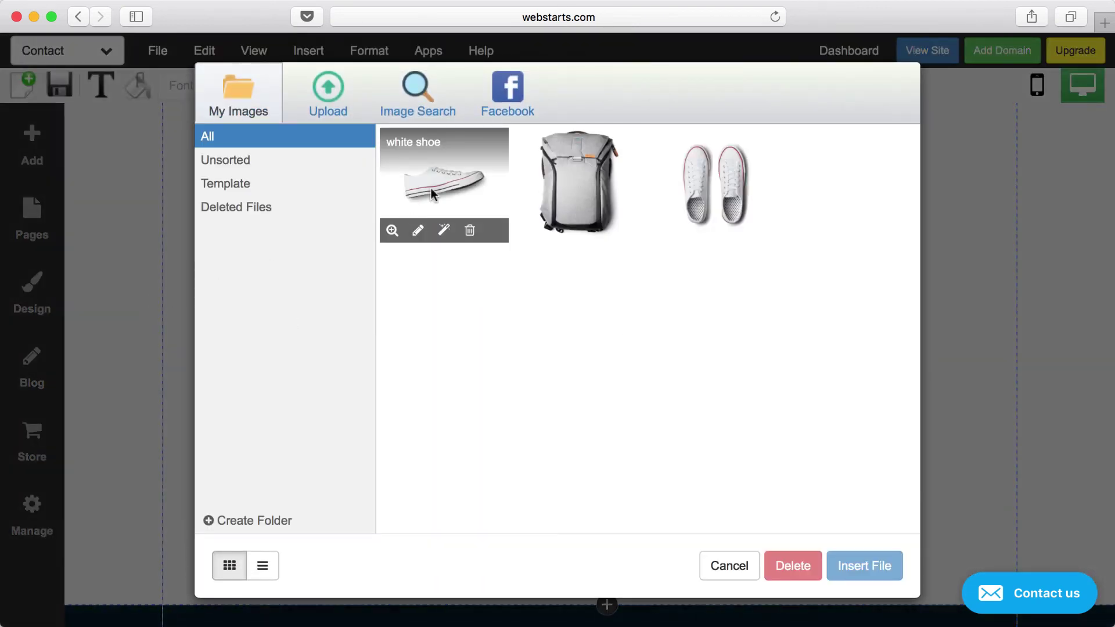
pyautogui.click(444, 180)
pyautogui.click(864, 566)
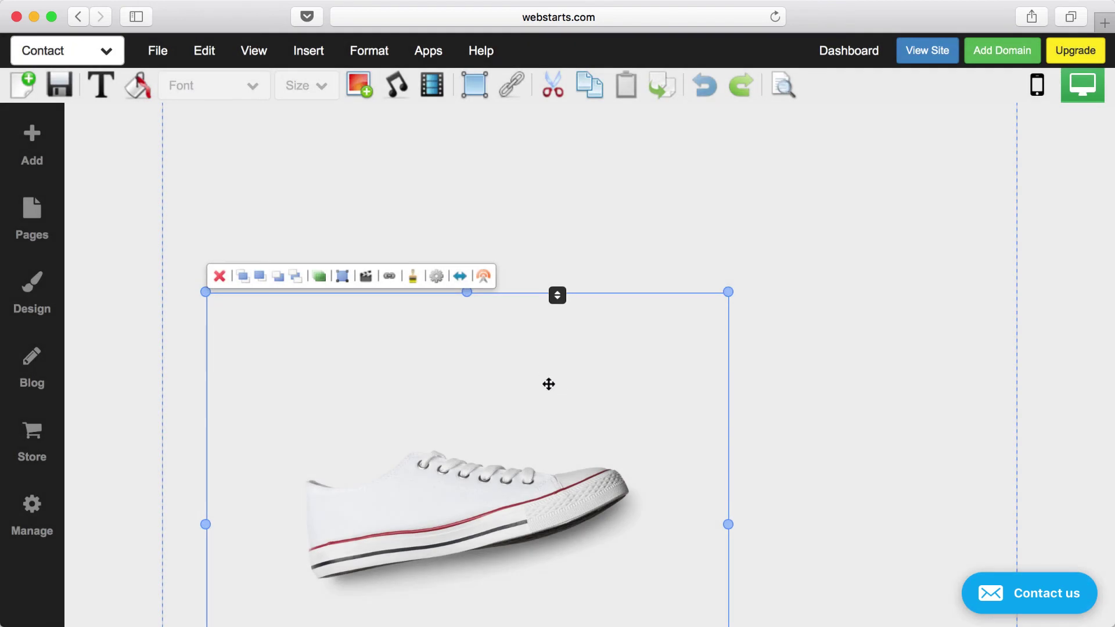
pyautogui.scroll(-3, 552, 377)
pyautogui.moveTo(554, 375); pyautogui.dragTo(563, 425)
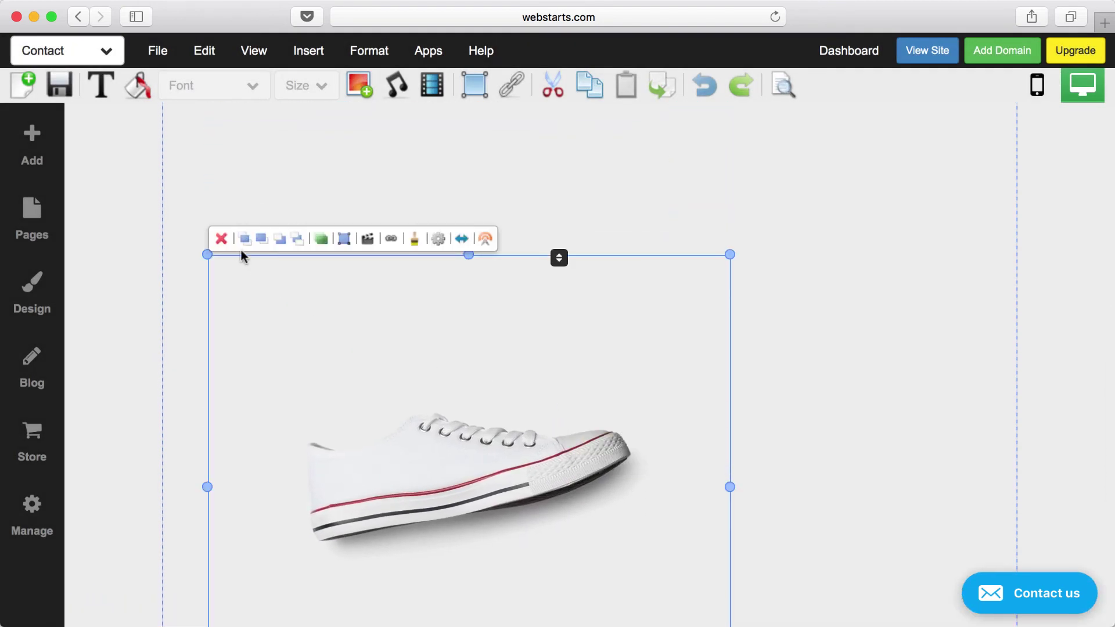
pyautogui.click(220, 239)
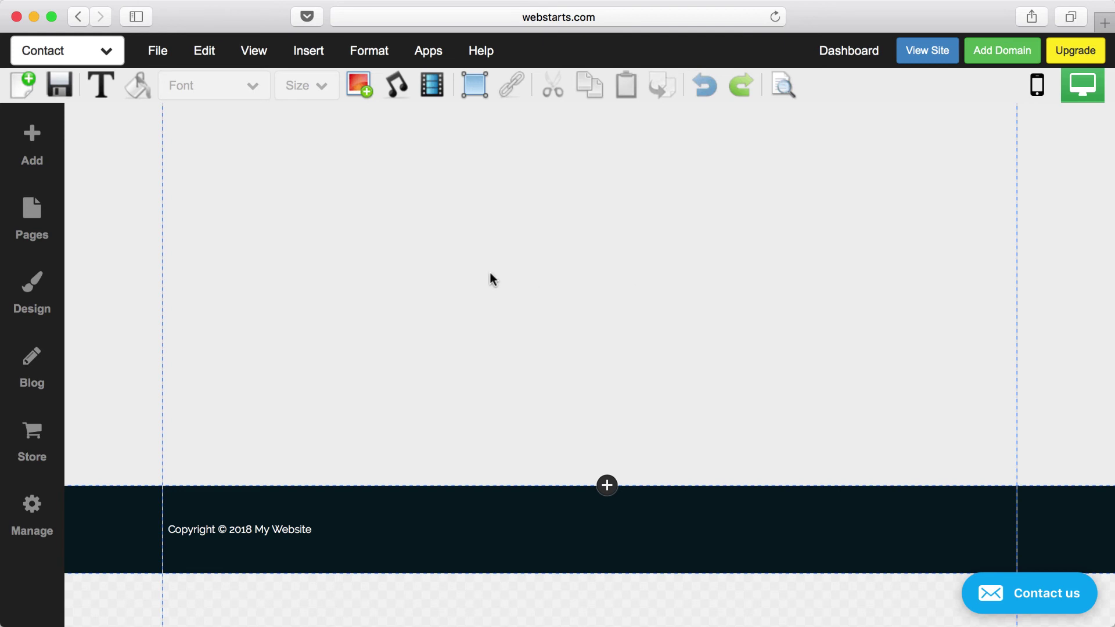
# Add a Paragraph M text box and place it on the footer's right side
pyautogui.click(41, 137)
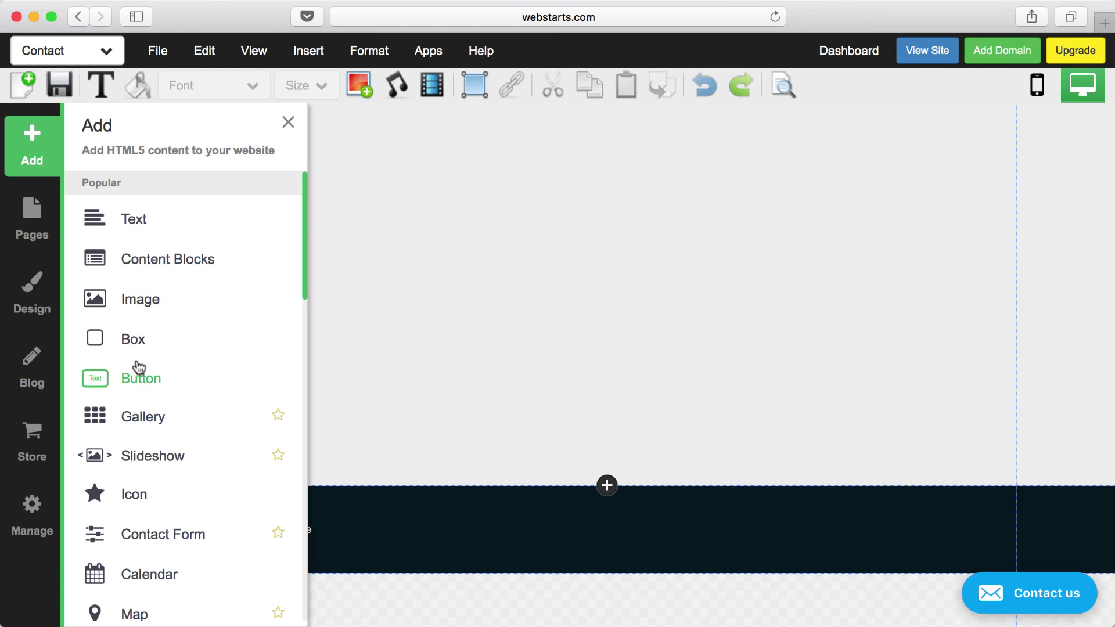
pyautogui.click(142, 223)
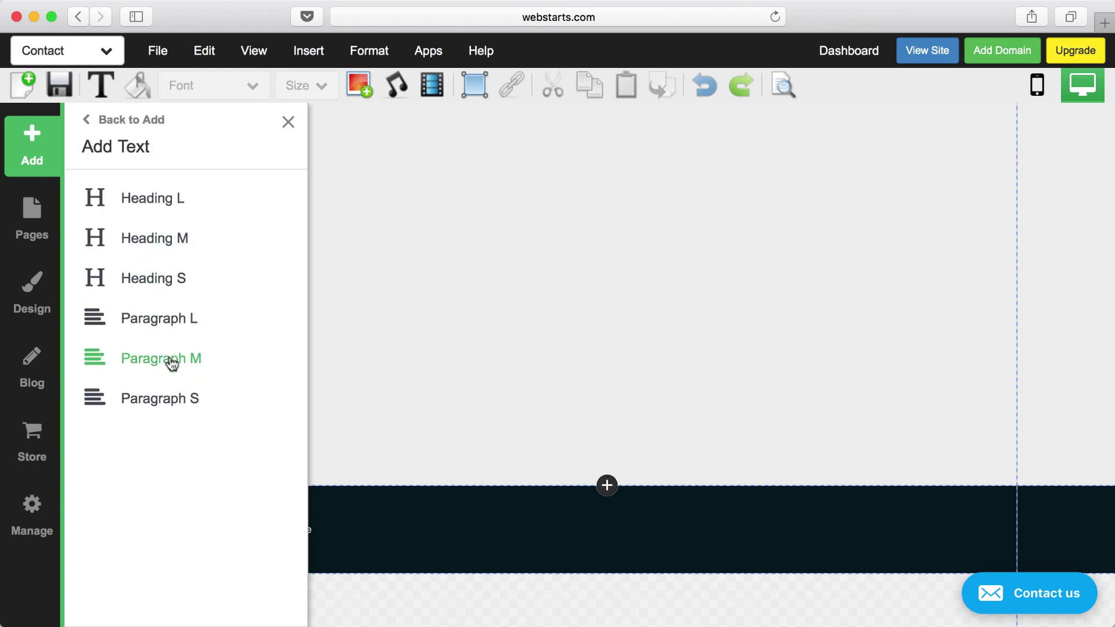
pyautogui.click(168, 358)
pyautogui.moveTo(249, 304); pyautogui.dragTo(843, 522)
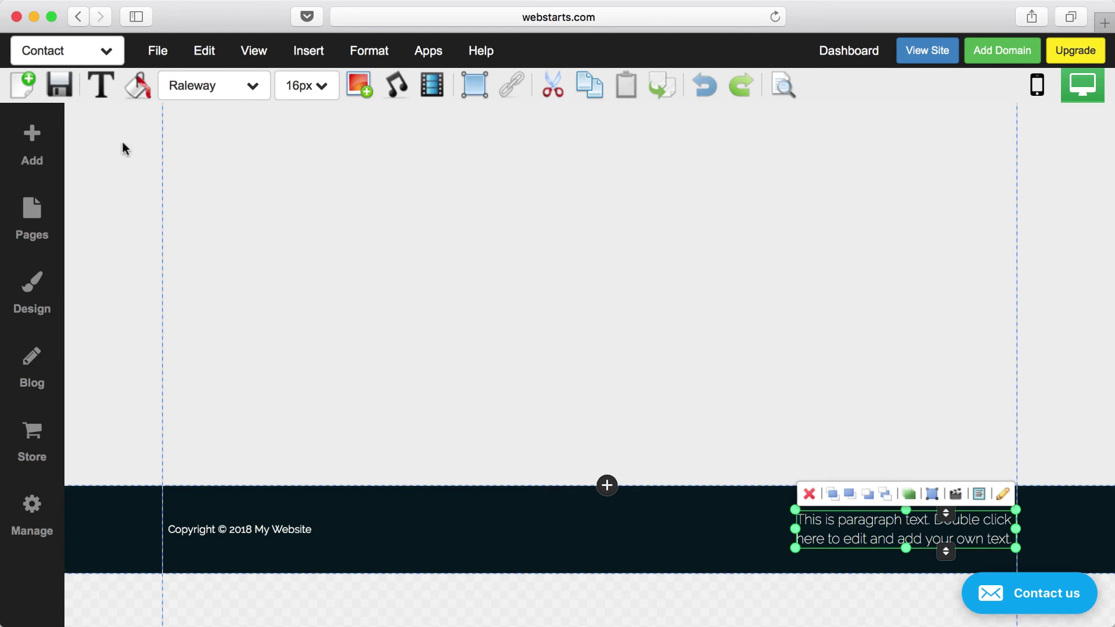
# Save the Contact page, decline the share prompt, and preview the live site before closing its tab
pyautogui.click(60, 89)
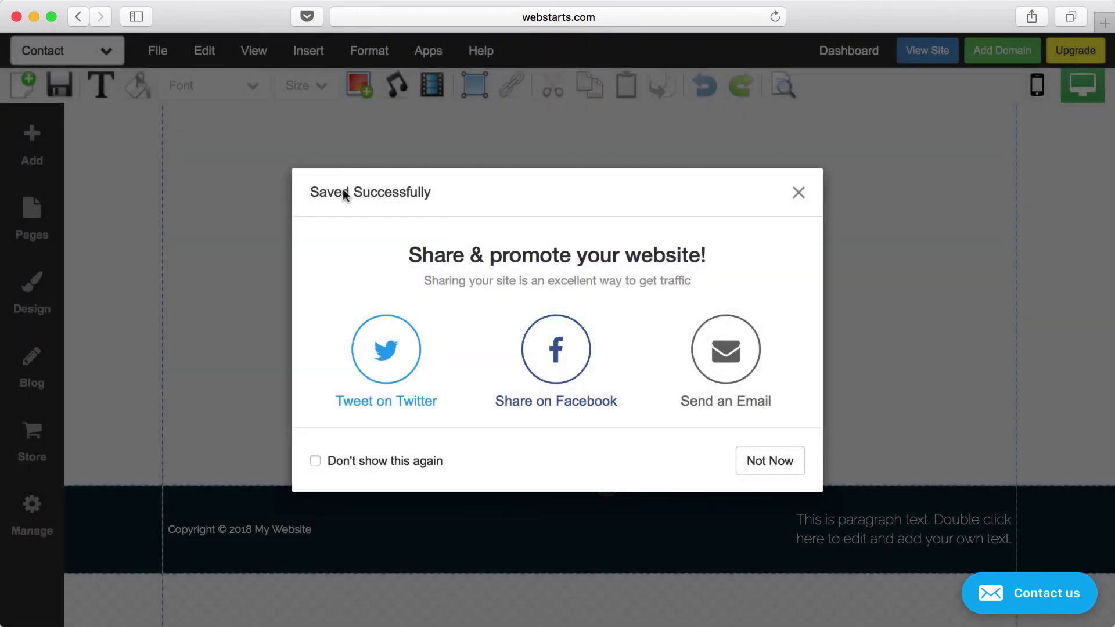
pyautogui.click(758, 464)
pyautogui.click(921, 58)
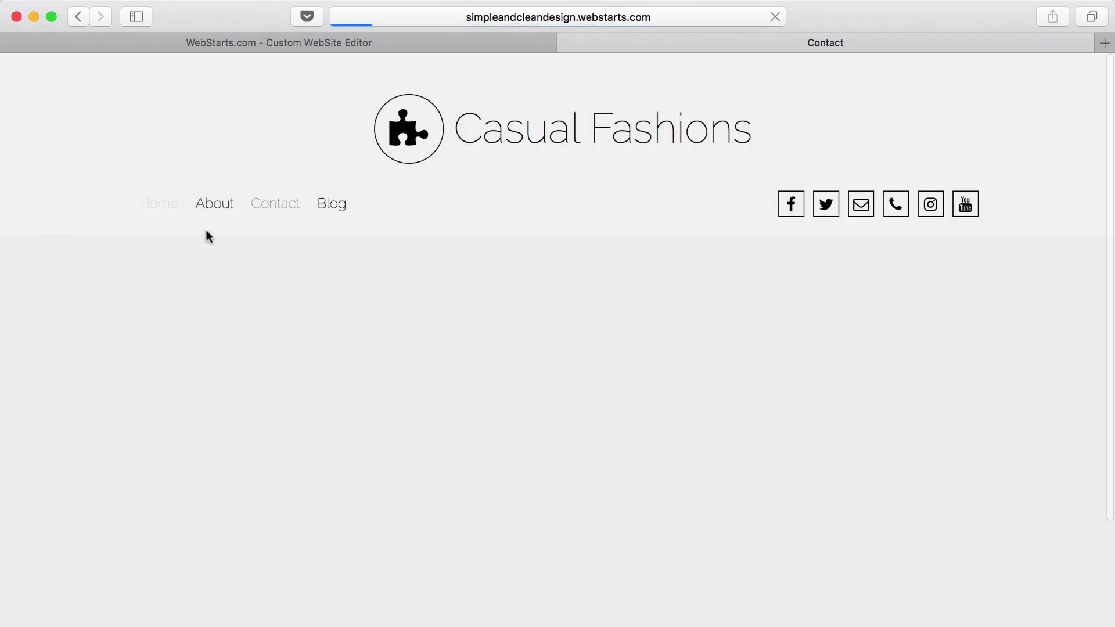
pyautogui.scroll(-10, 729, 307)
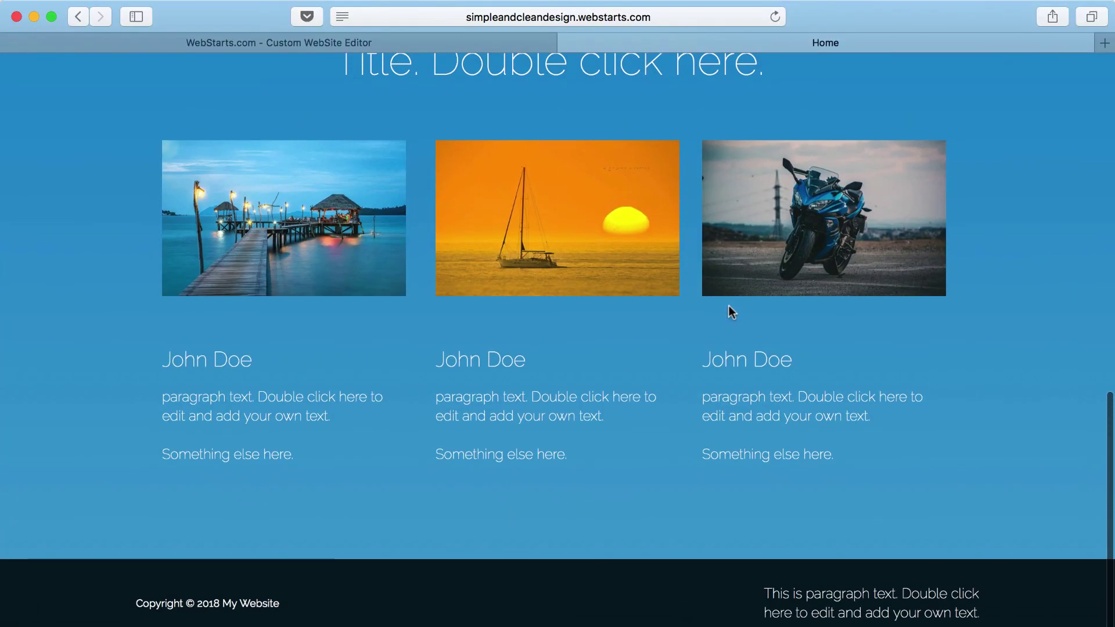
pyautogui.scroll(5, 729, 305)
pyautogui.scroll(3, 729, 305)
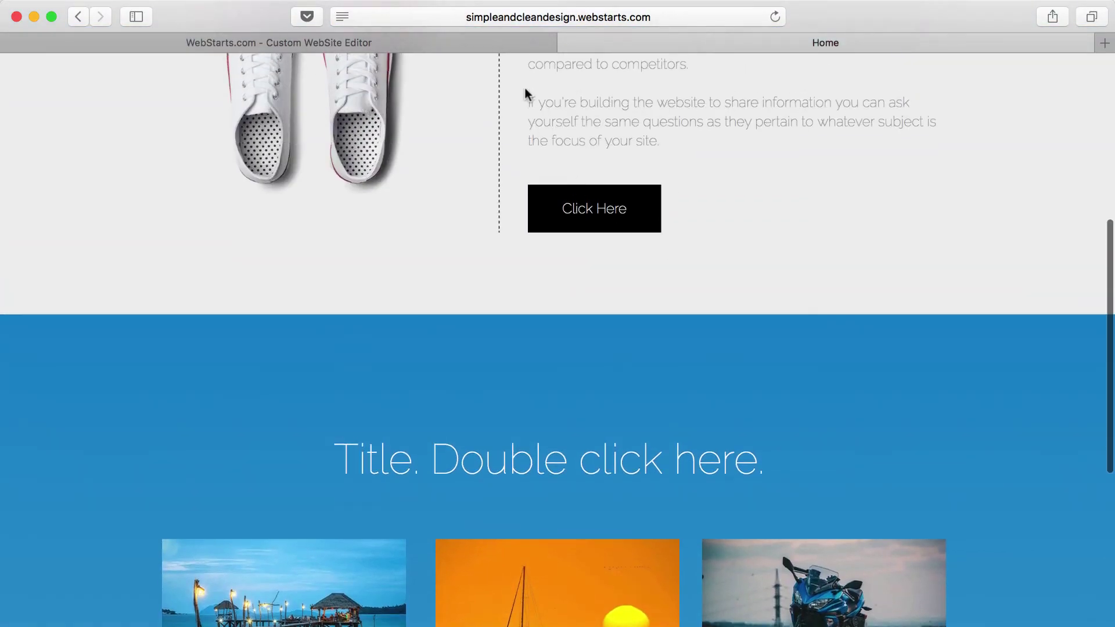
pyautogui.click(569, 43)
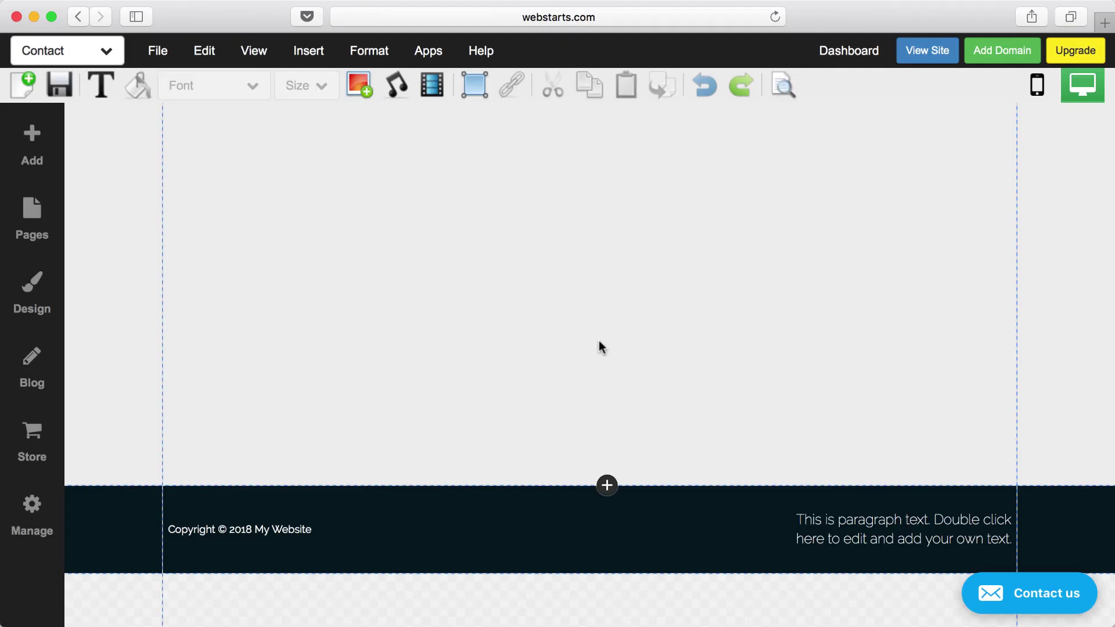
pyautogui.scroll(2, 600, 343)
pyautogui.scroll(6, 598, 347)
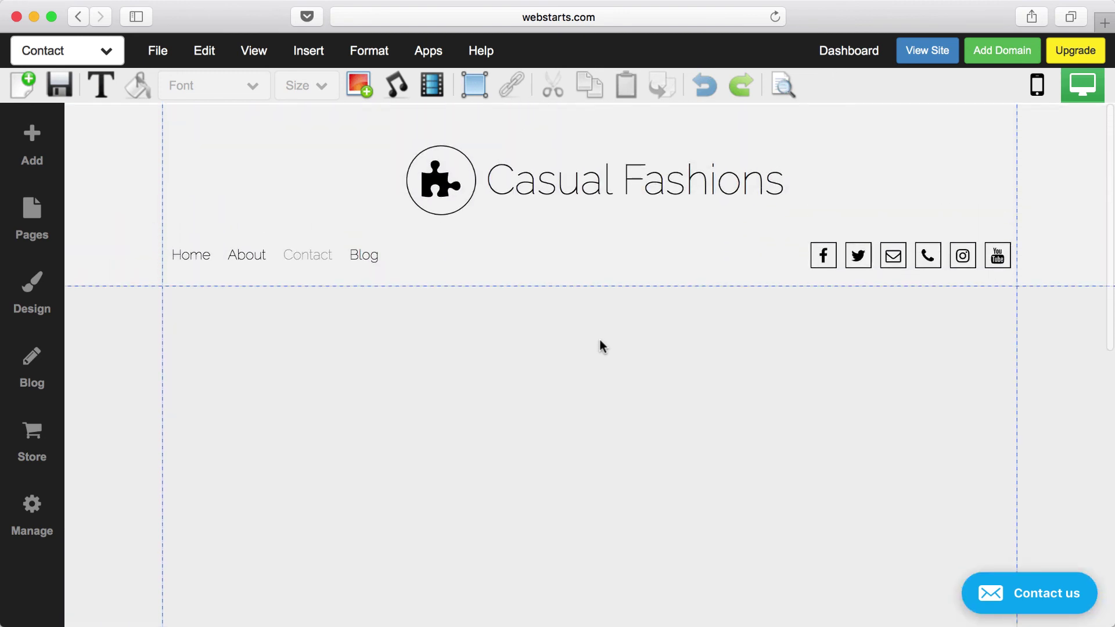
pyautogui.click(254, 57)
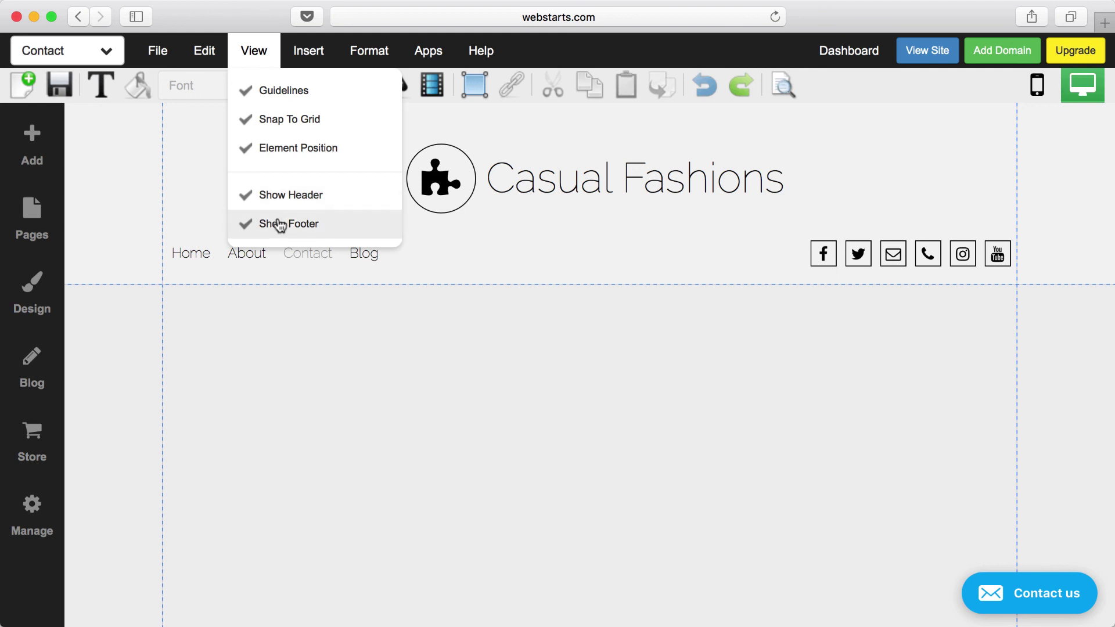
pyautogui.click(775, 419)
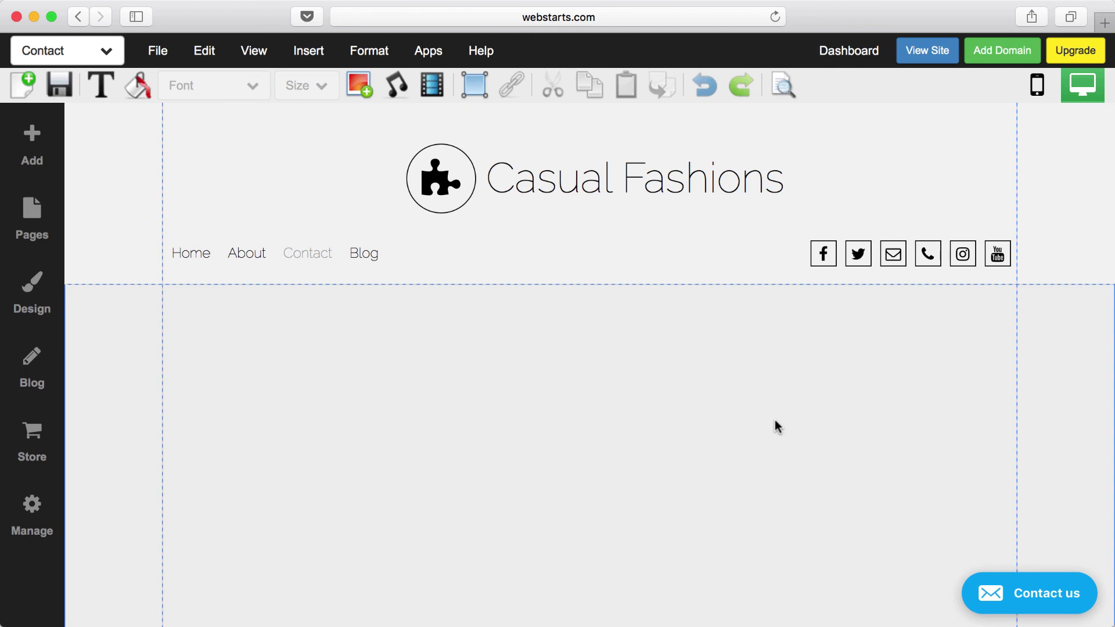